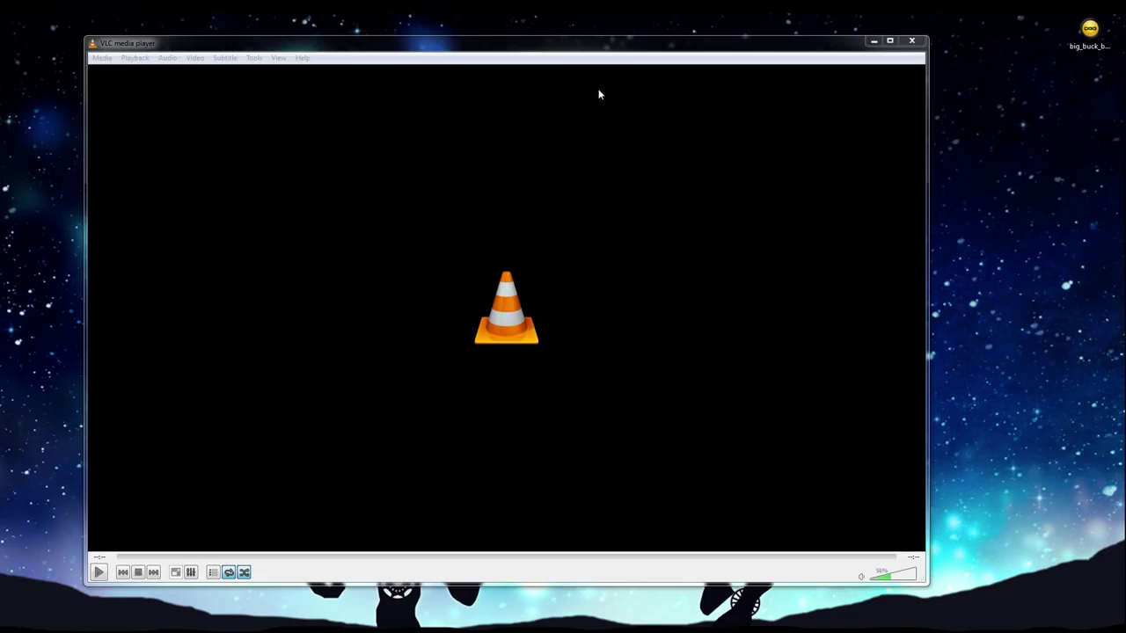
Step: Move the big_buck_bunny video file on the desktop next to the player window
left_click(490, 54)
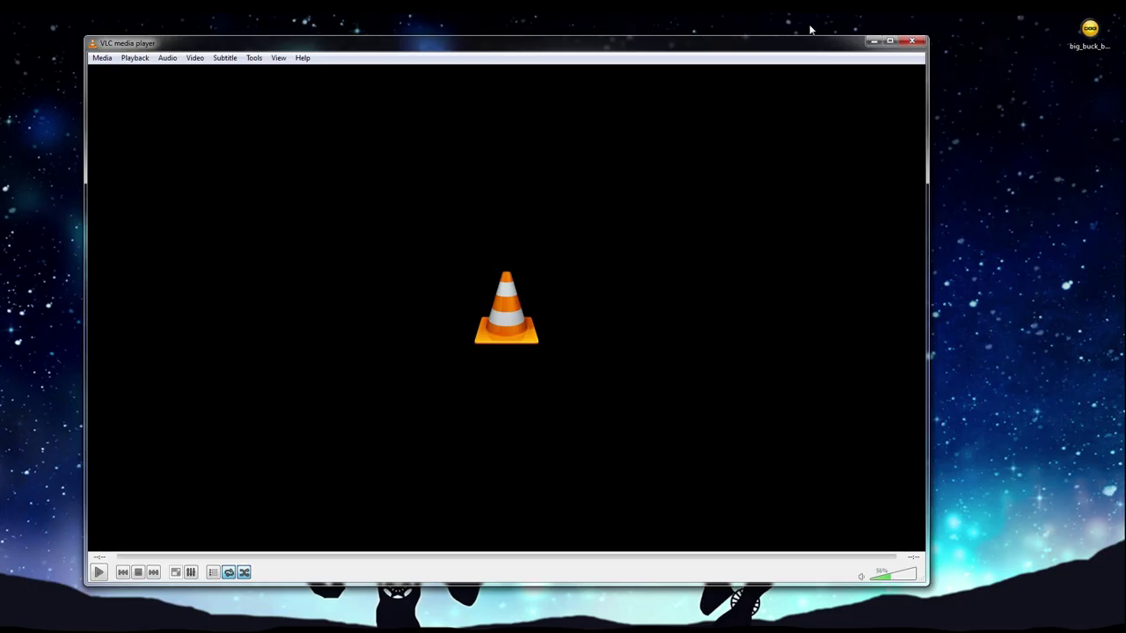
left_click_drag(1089, 28, 970, 77)
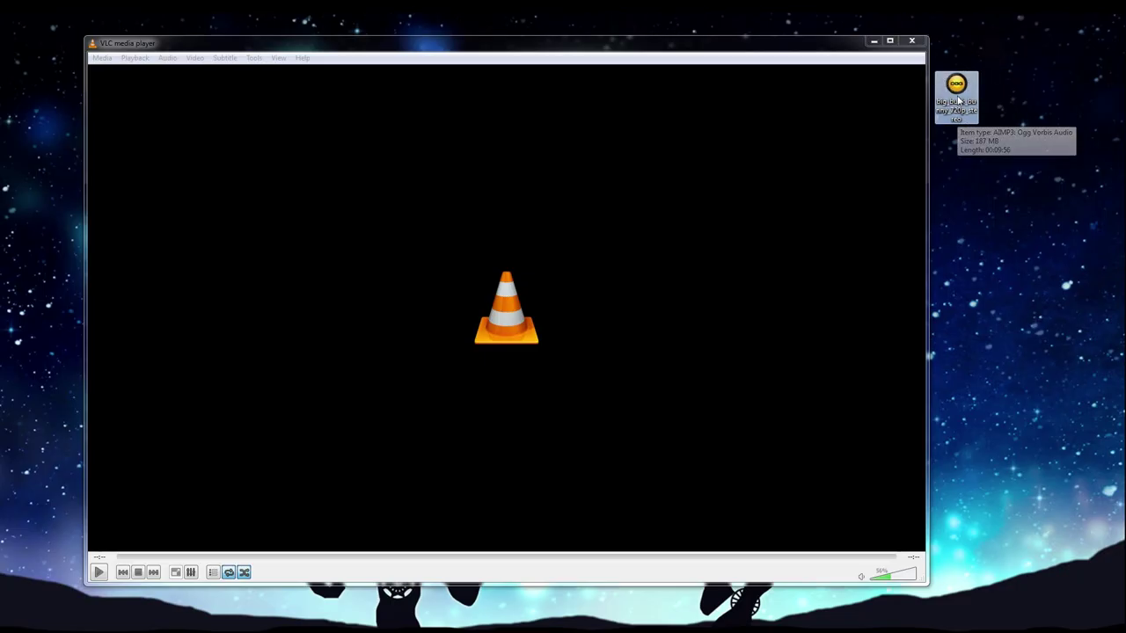
left_click(997, 97)
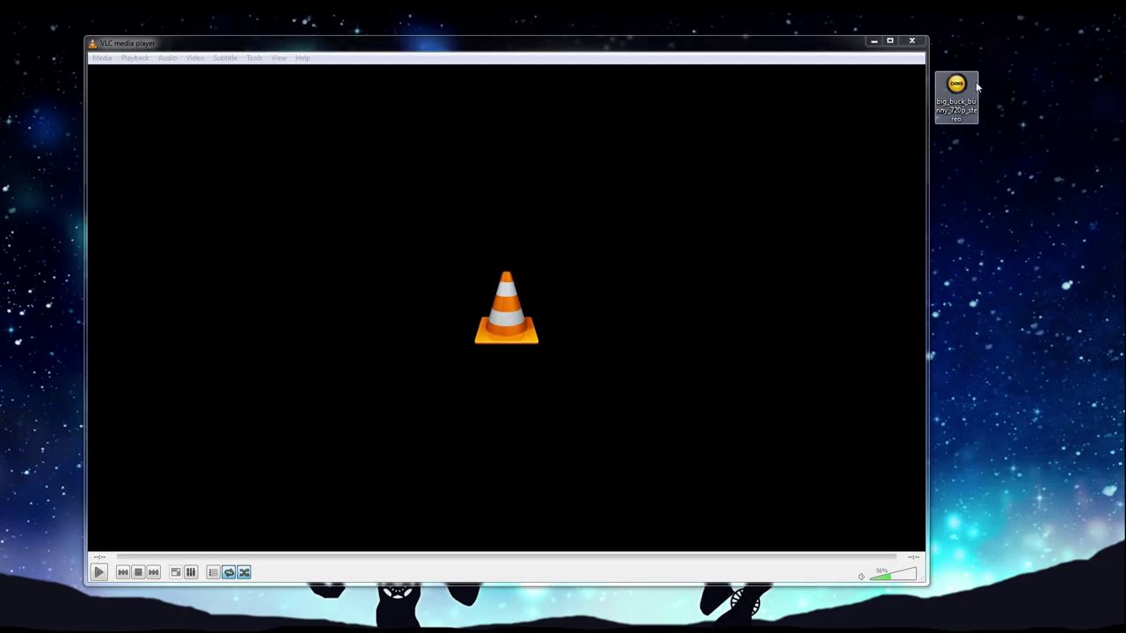
mouse_move(967, 97)
left_mouse_down()
mouse_move(968, 44)
mouse_move(968, 97)
left_mouse_up()
mouse_move(963, 97)
left_mouse_down()
mouse_move(1002, 97)
mouse_move(959, 92)
left_mouse_up()
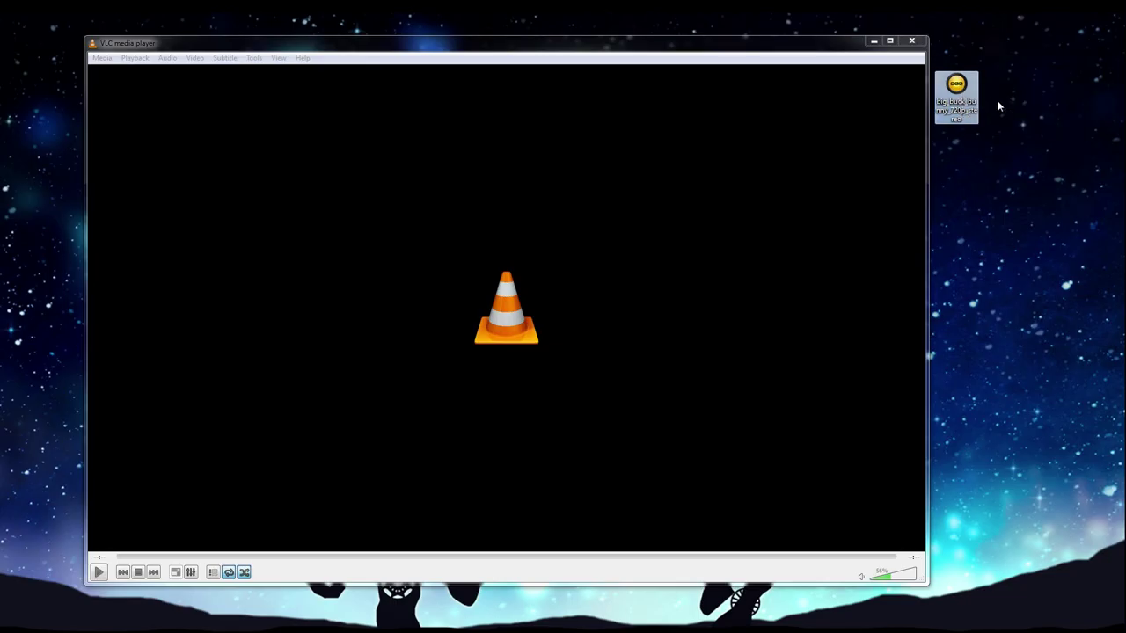
Step: Set VLC media player as the default program for big_buck_bunny_720p_stereo.ogg and open the file with it
mouse_move(974, 99)
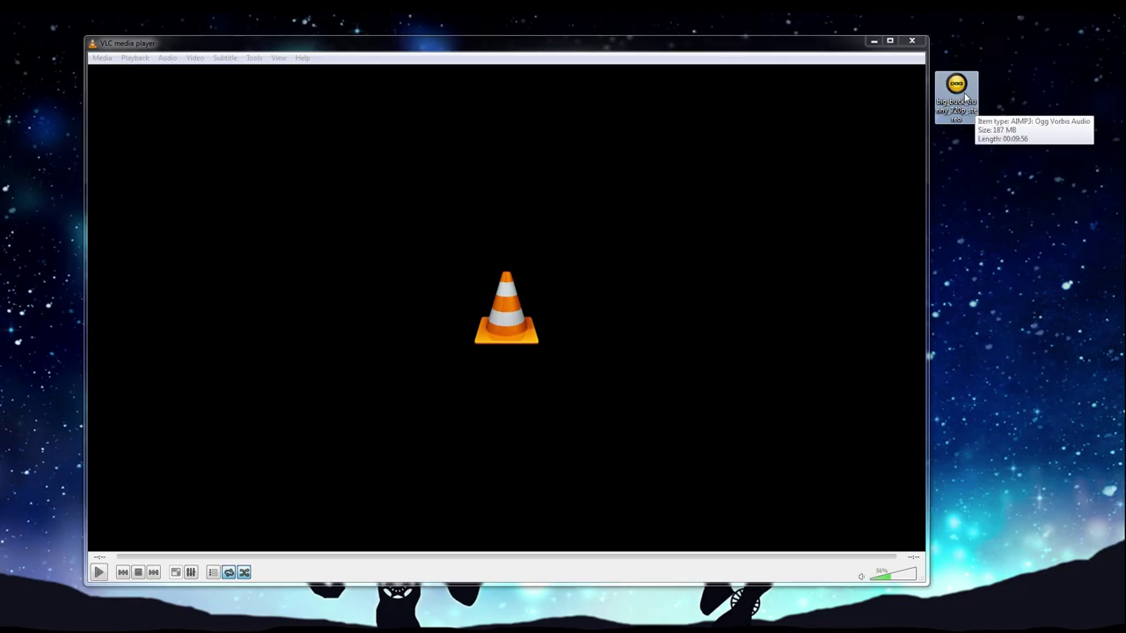
right_click(963, 90)
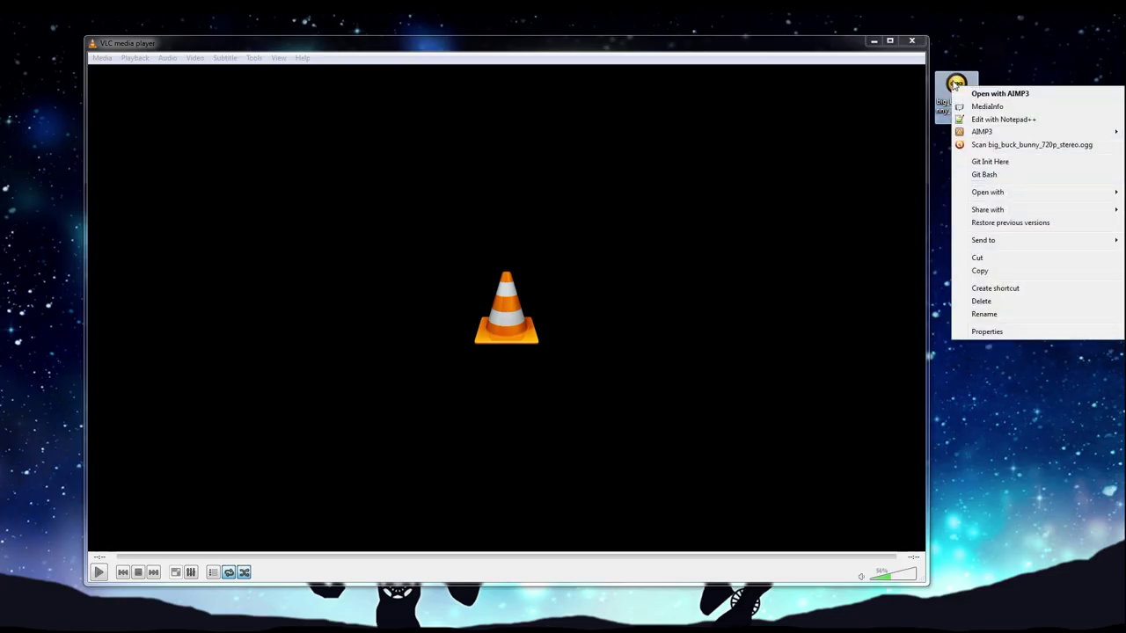
left_click(1012, 194)
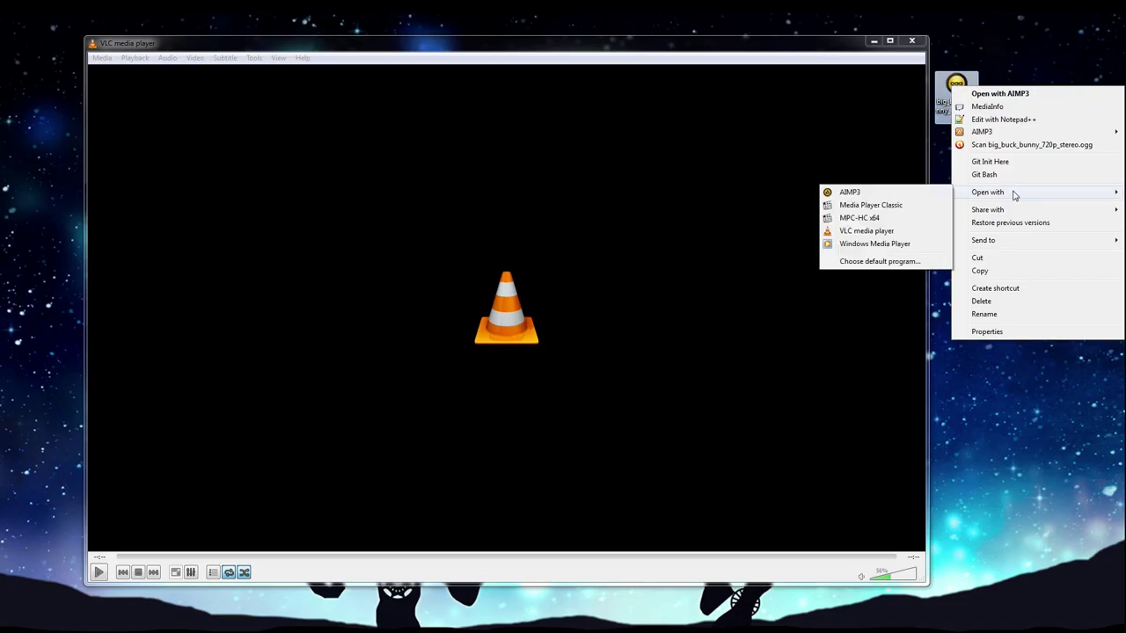
left_click(923, 262)
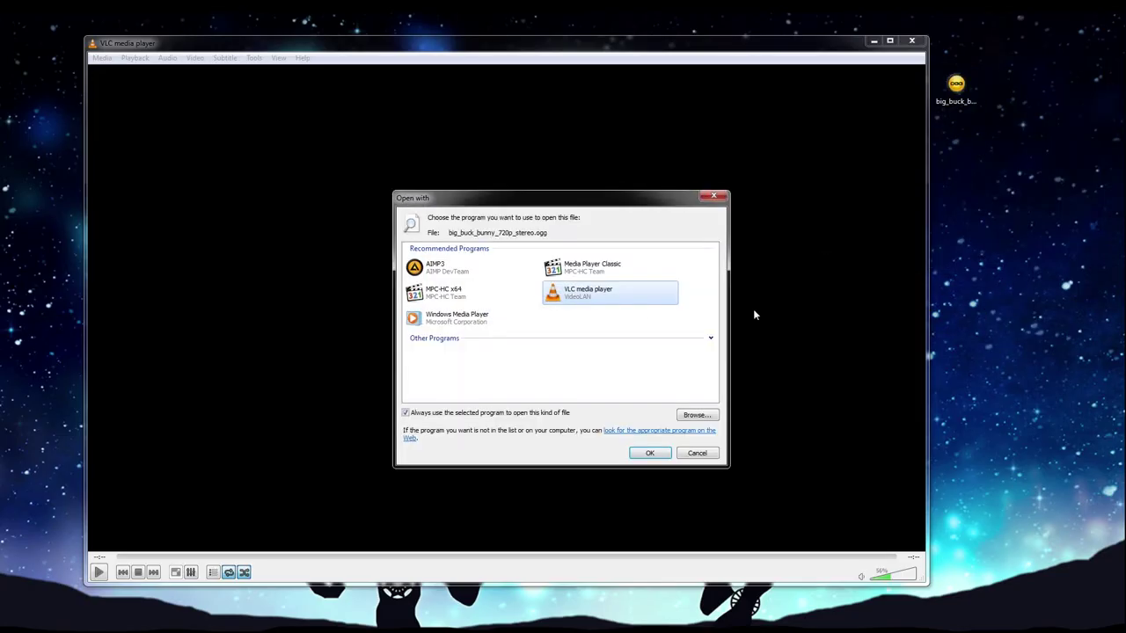
left_click(563, 290)
left_click(652, 454)
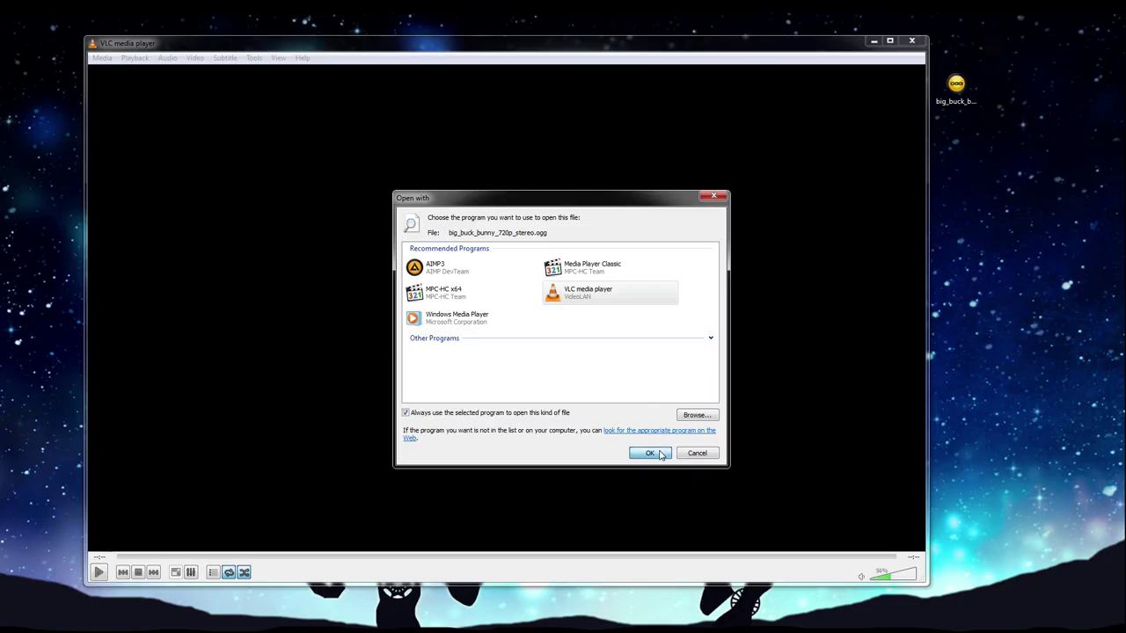
left_click(650, 452)
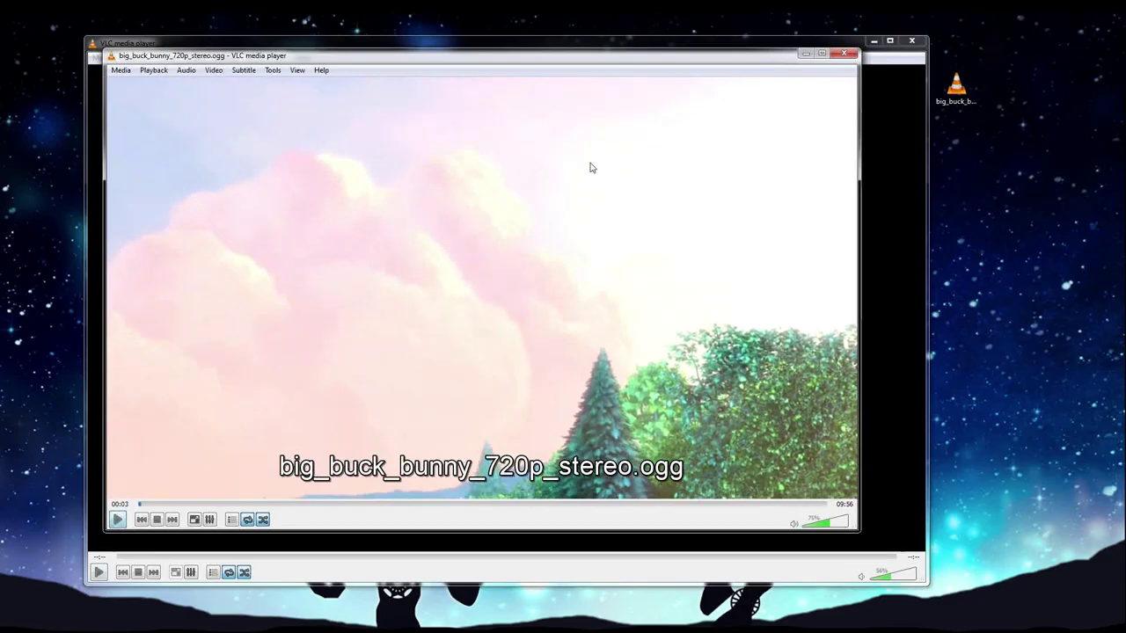
Step: Seek the Big Buck Bunny video to 02:12 and close the empty second player window
mouse_move(976, 93)
left_mouse_down()
mouse_move(988, 139)
mouse_move(976, 93)
left_mouse_up()
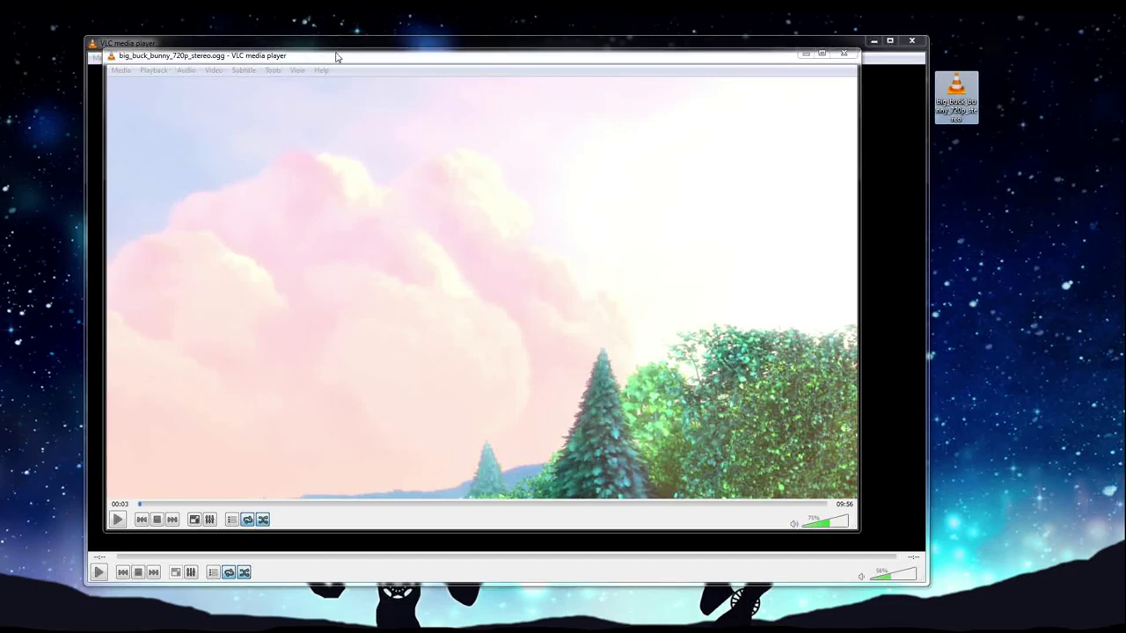
mouse_move(331, 56)
left_mouse_down()
mouse_move(454, 88)
mouse_move(337, 67)
left_mouse_up()
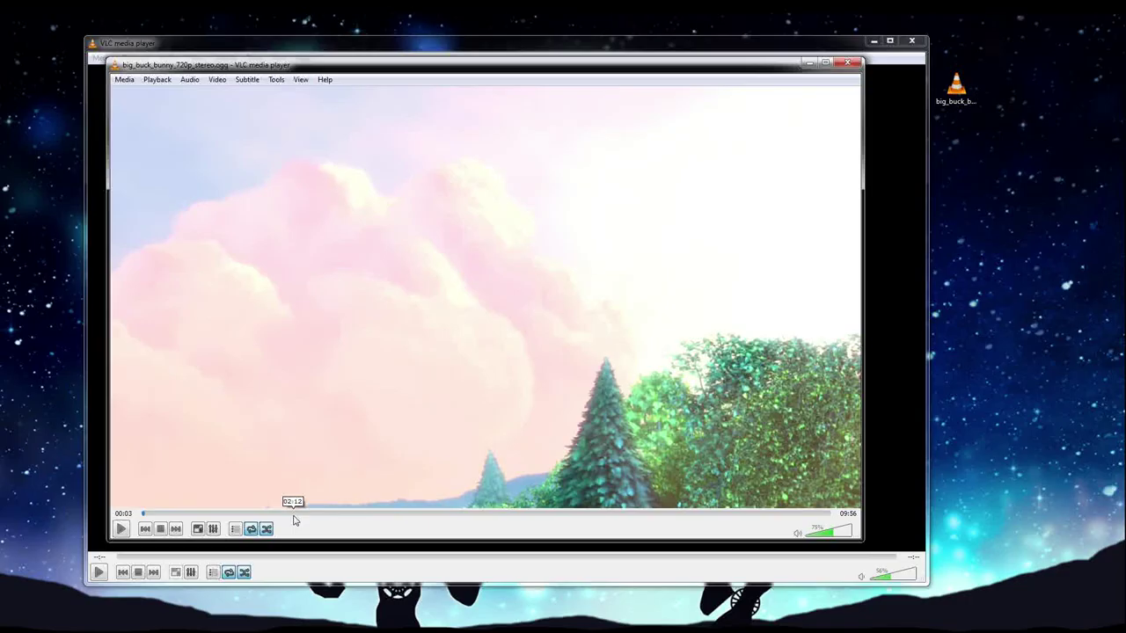
left_click(294, 512)
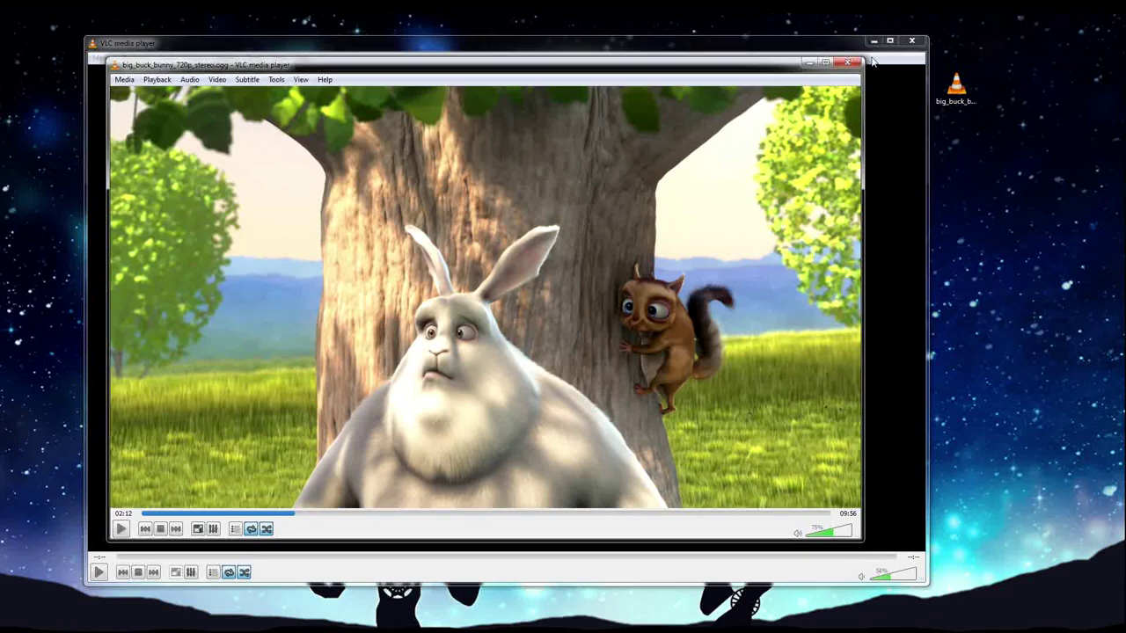
left_click(912, 41)
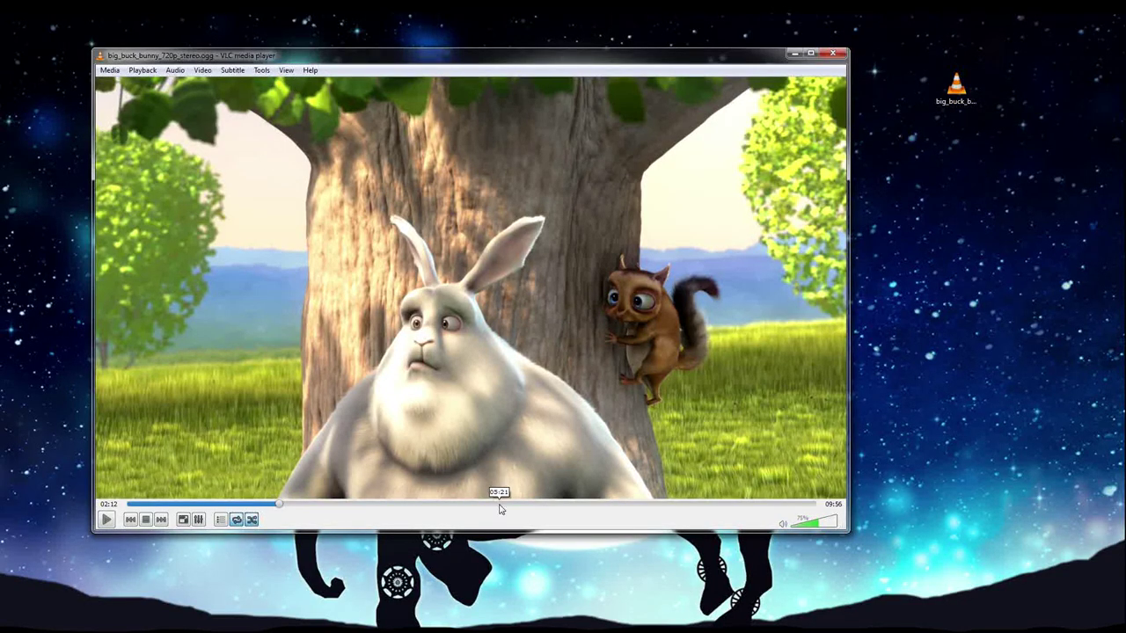
left_click(109, 71)
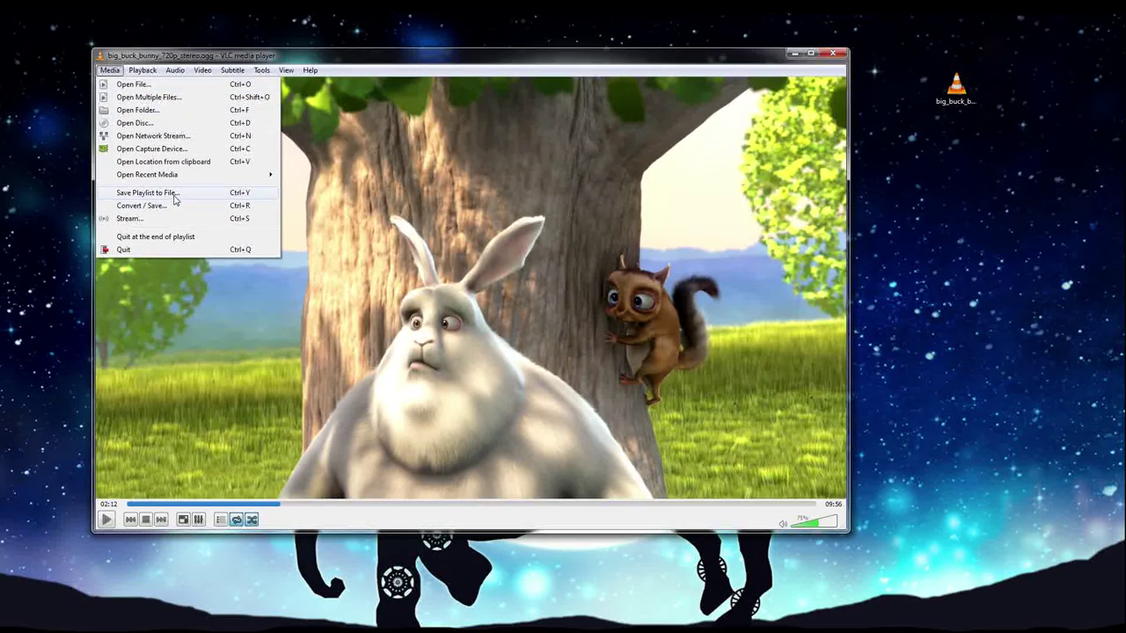
mouse_move(144, 77)
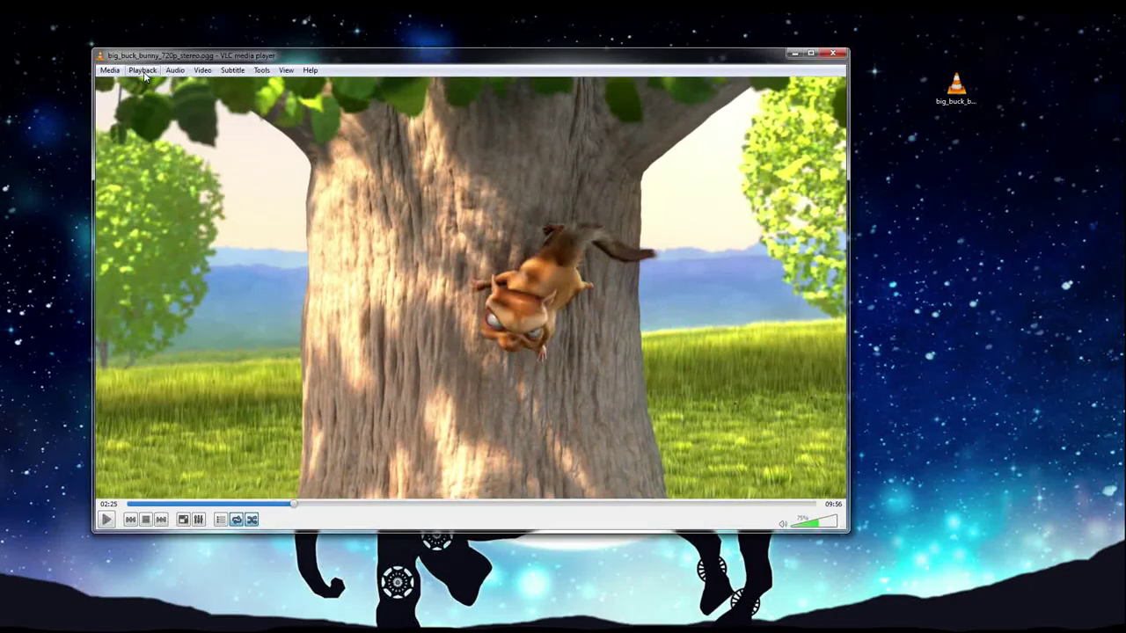
left_click(144, 71)
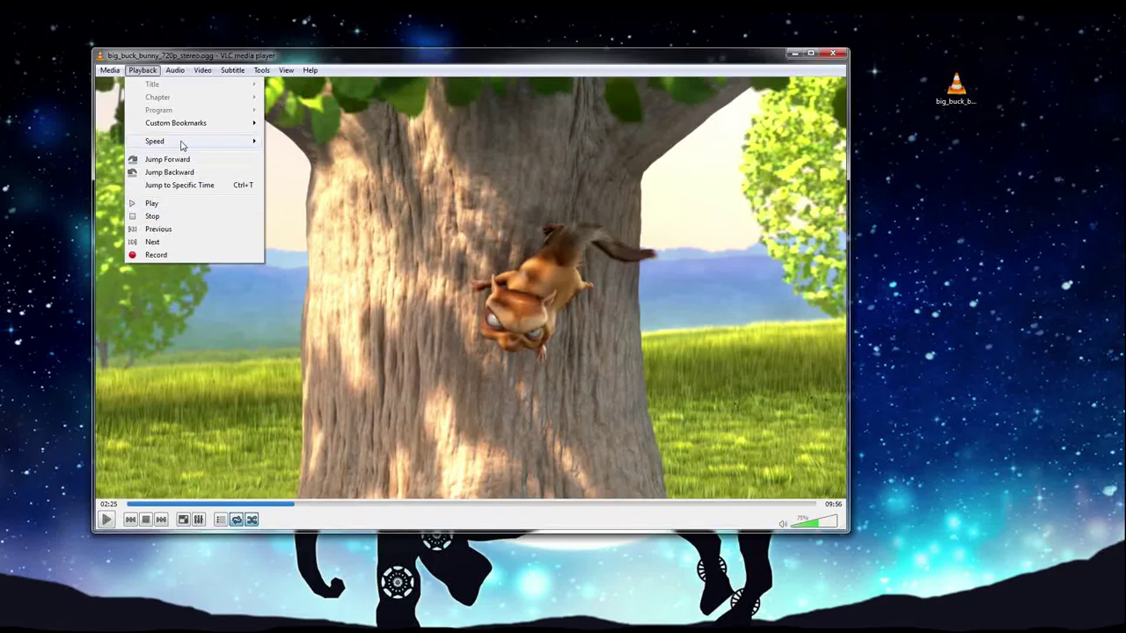
mouse_move(182, 145)
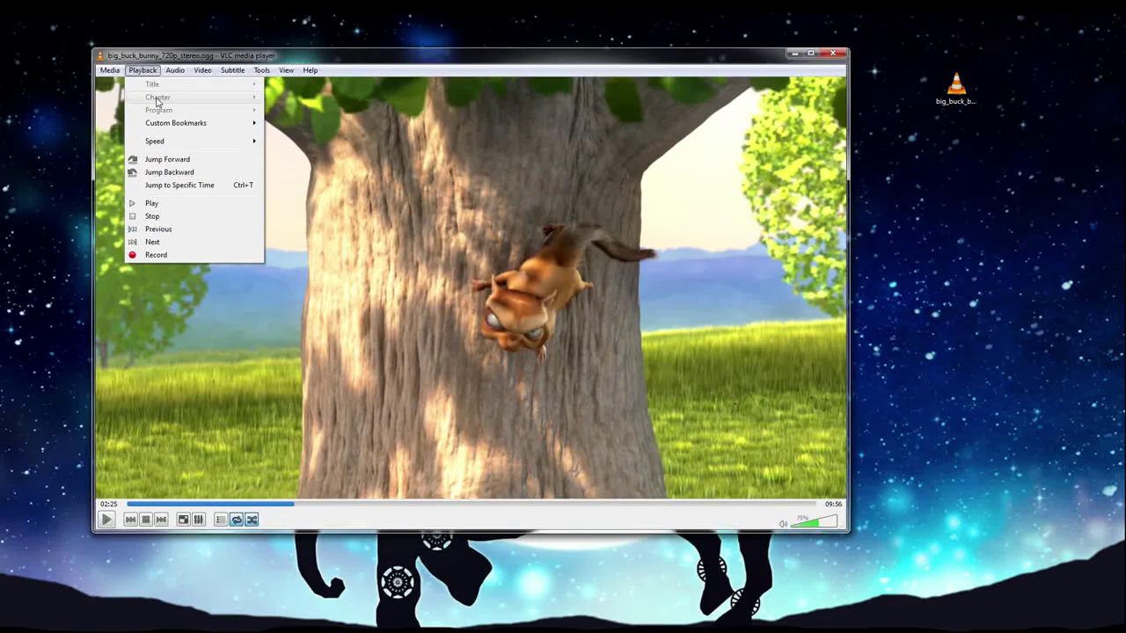
mouse_move(167, 75)
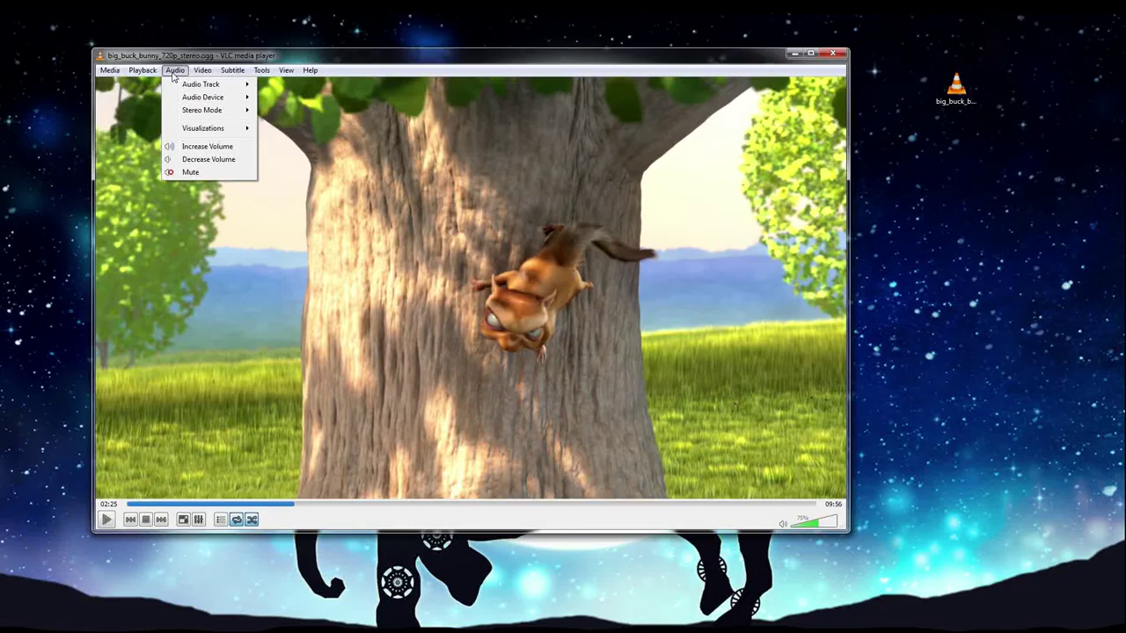
mouse_move(188, 101)
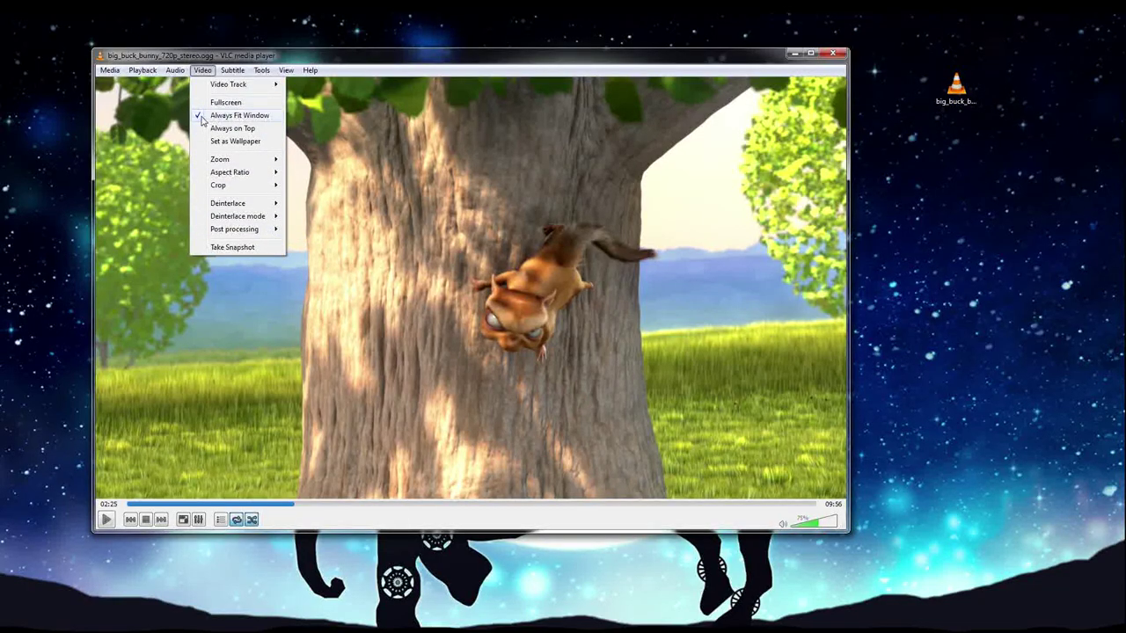
Step: Switch the video to fullscreen and return it to the normal window
left_click(203, 71)
left_click(203, 71)
left_click(220, 102)
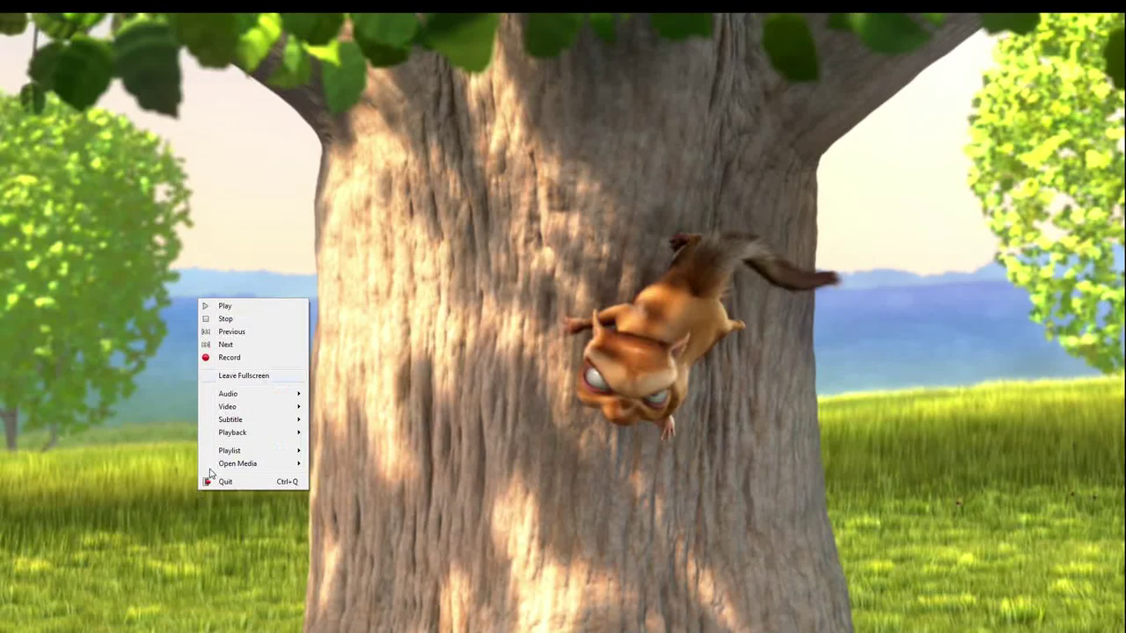
left_click(132, 599)
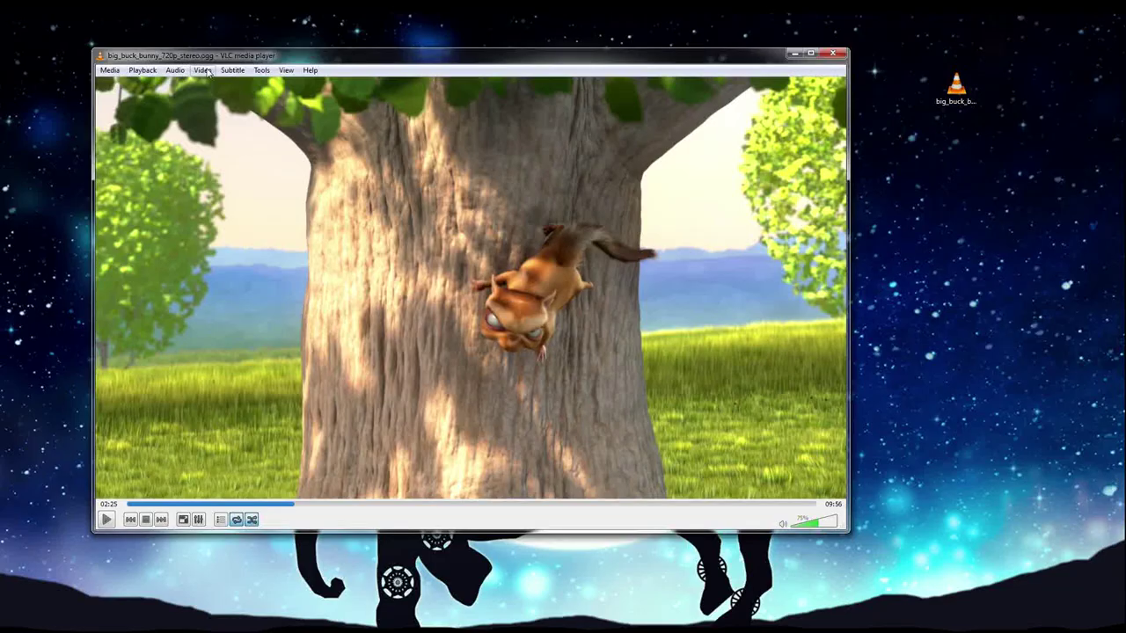
Step: Maximize the player window, toggle fullscreen on and off, and restore the window to its normal size
left_click(203, 71)
left_click(207, 73)
left_click(203, 70)
double_click(286, 100)
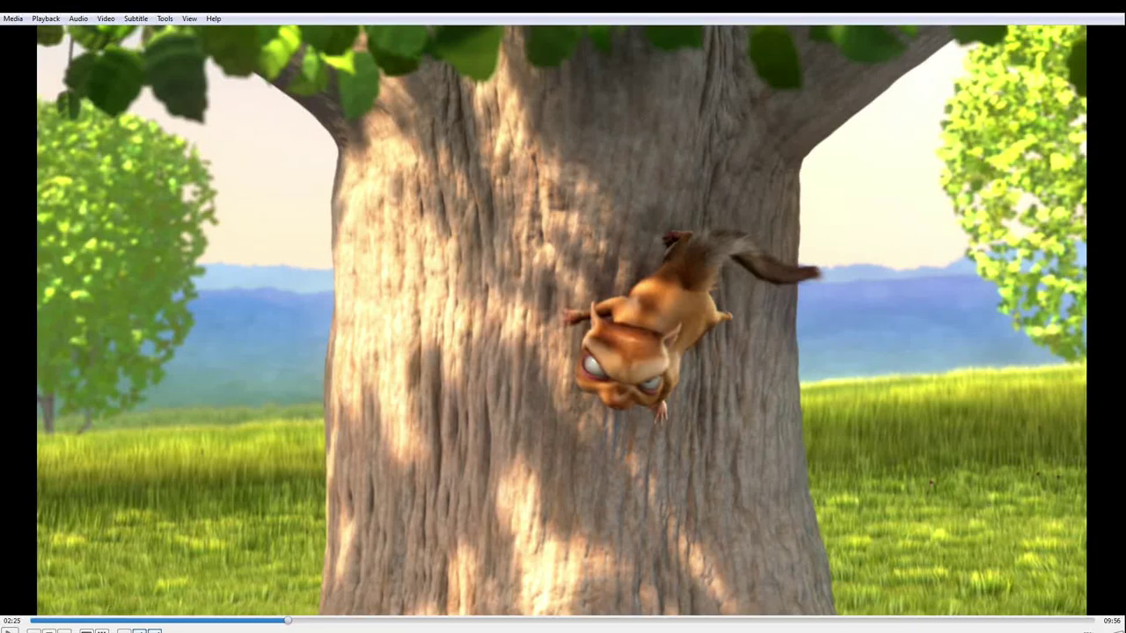
key("f")
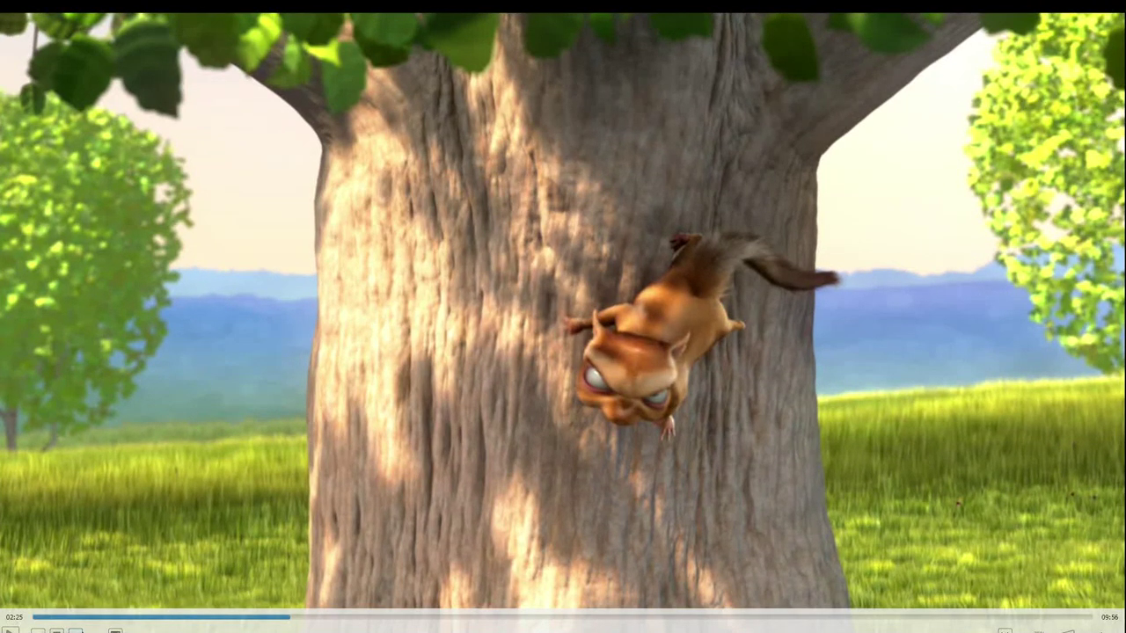
key("f")
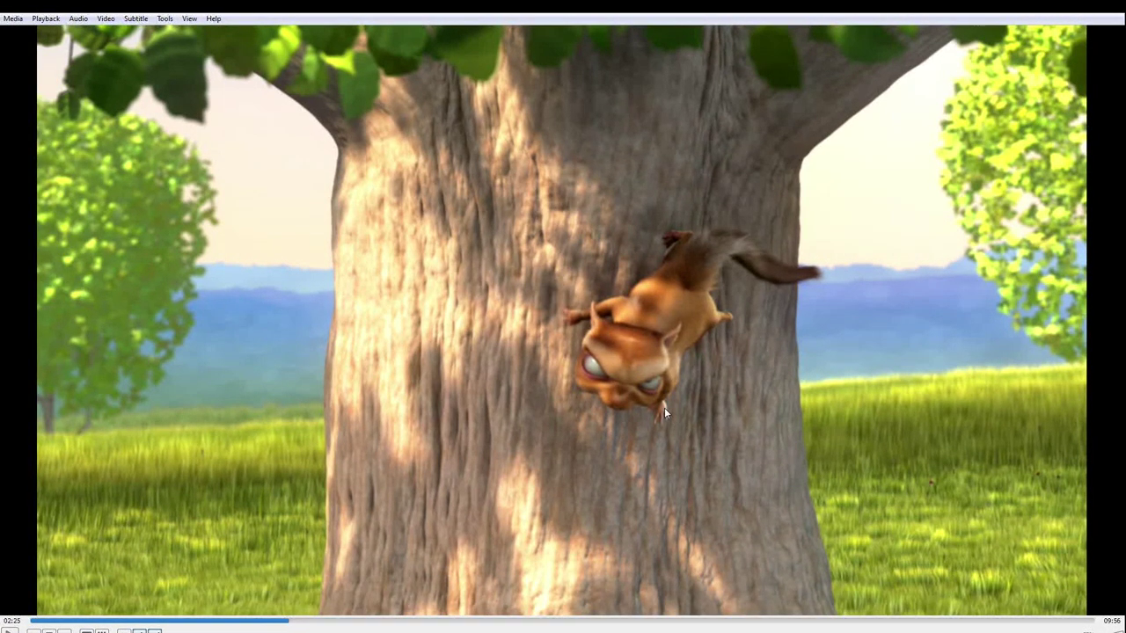
key("super+Down")
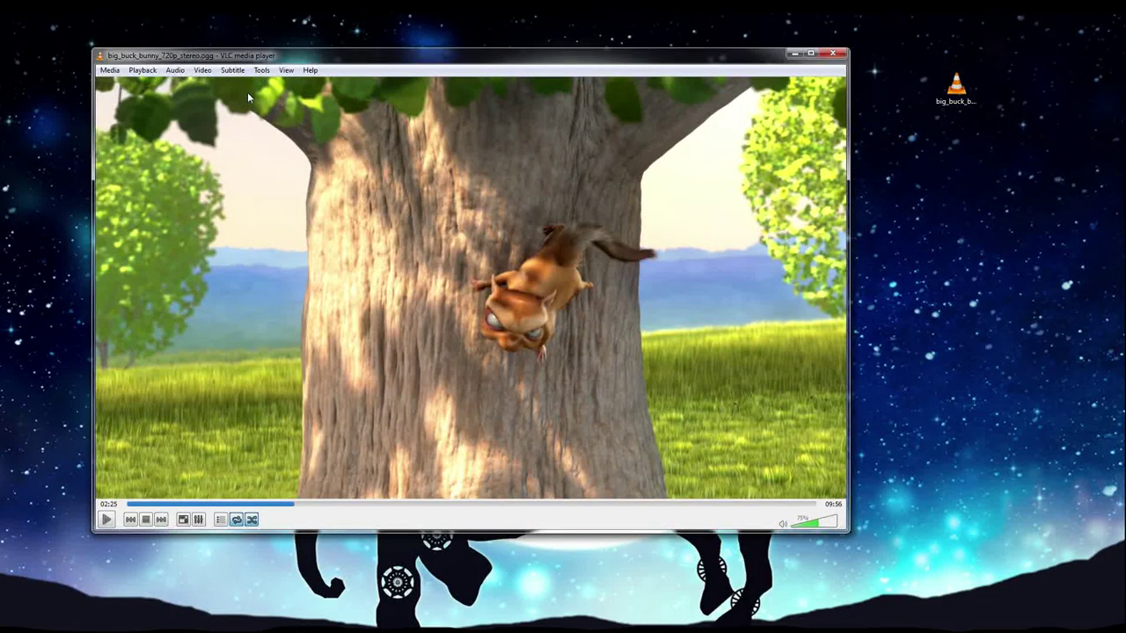
Step: Open the current media information and examine the codec details of the video and audio streams
left_click(232, 71)
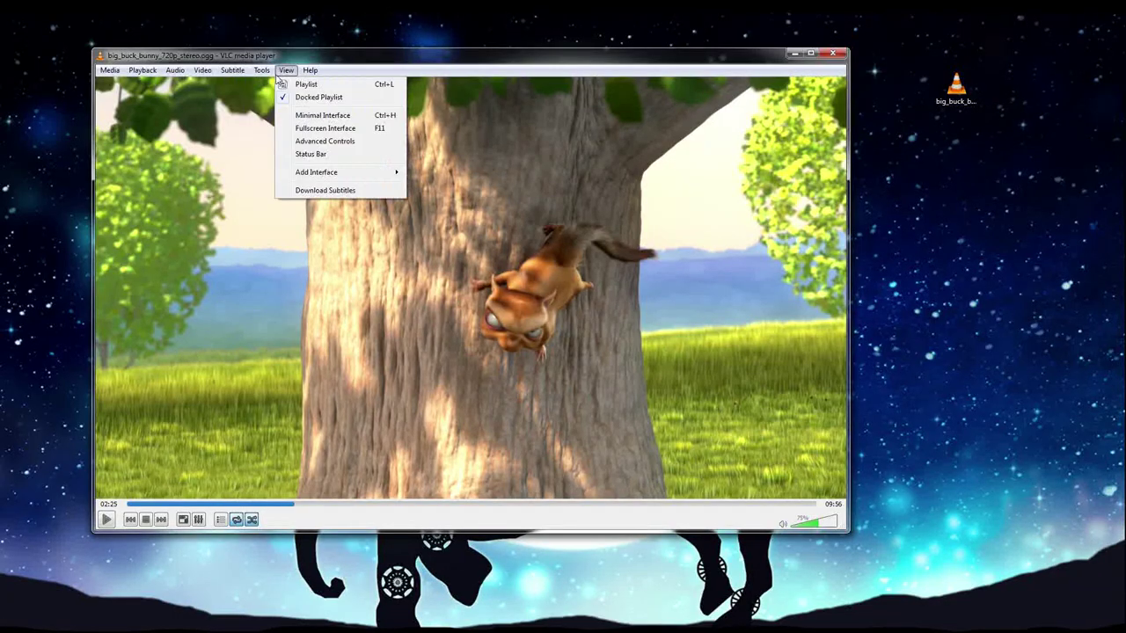
mouse_move(258, 70)
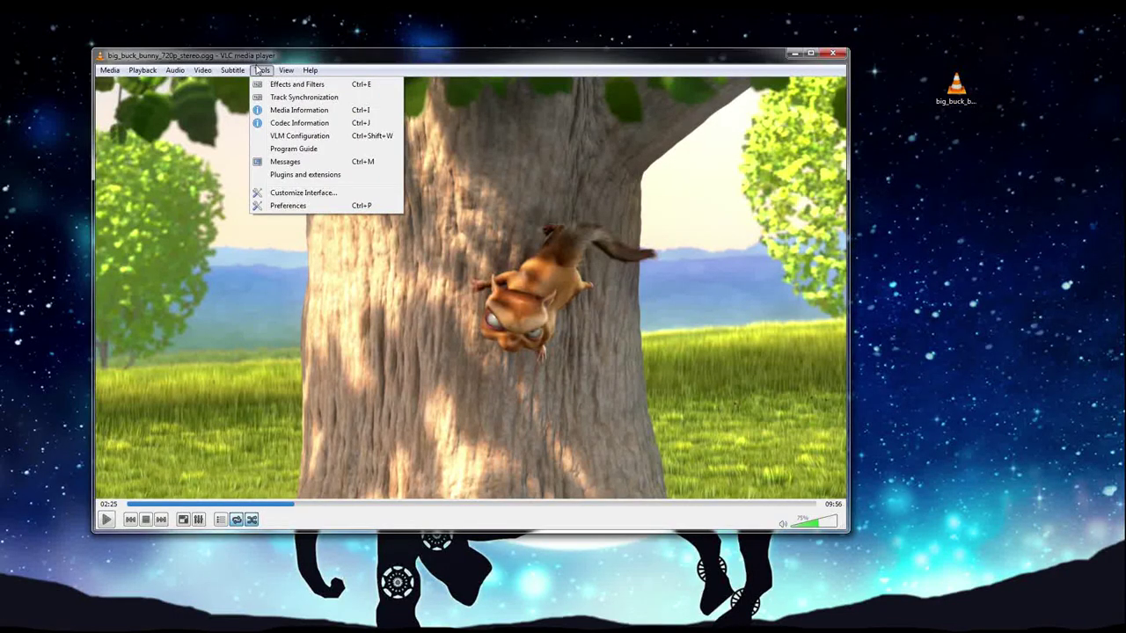
left_click(341, 114)
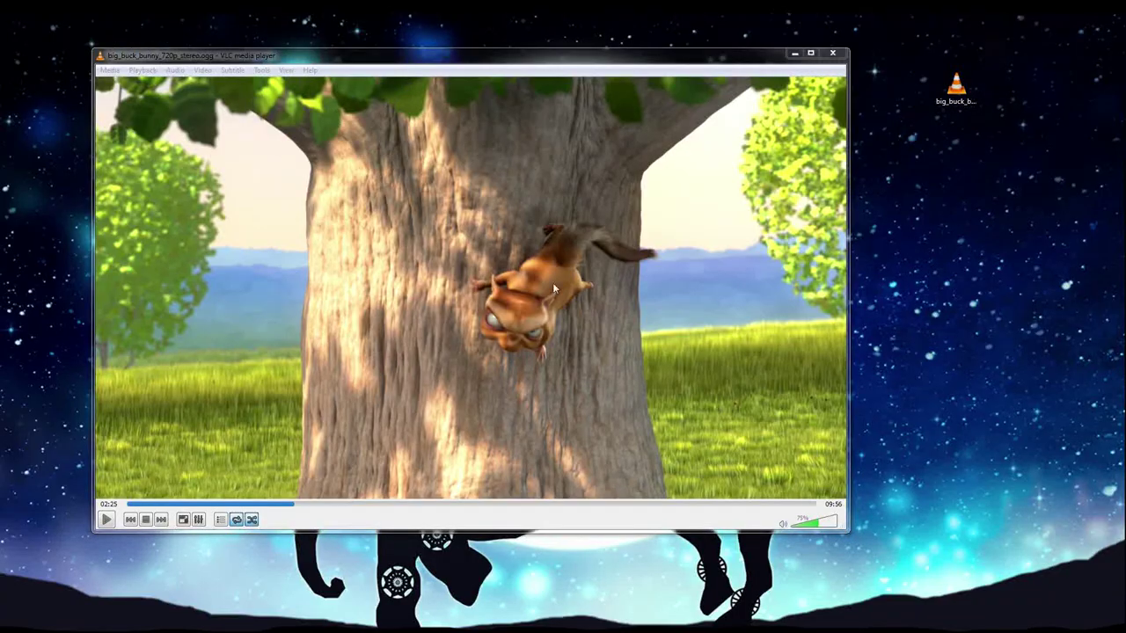
left_click_drag(529, 164, 485, 108)
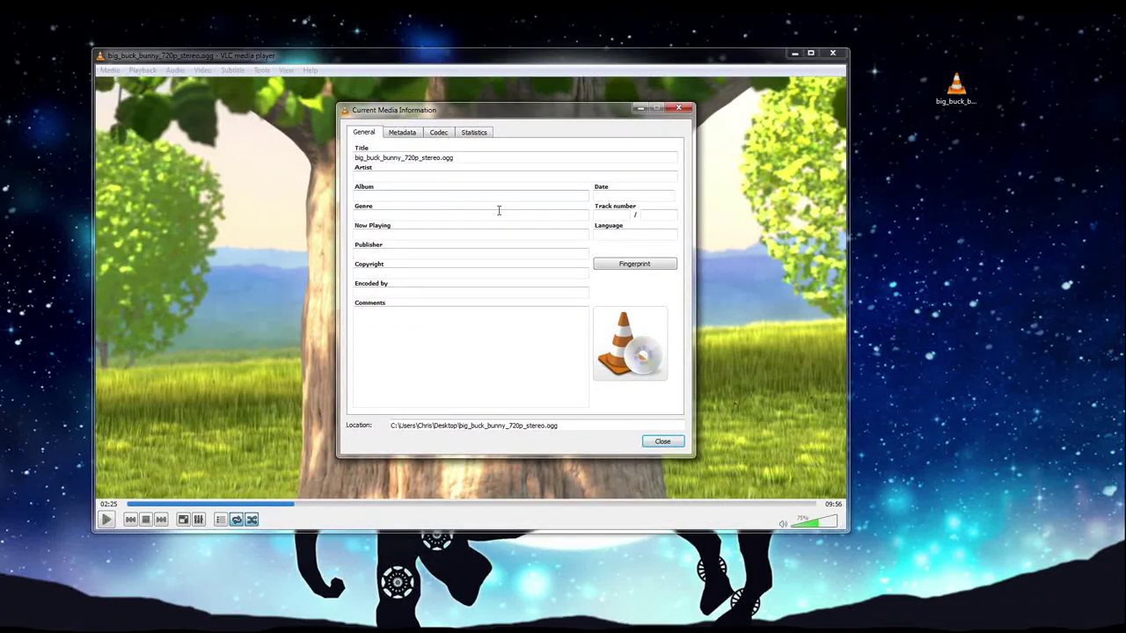
left_click(447, 134)
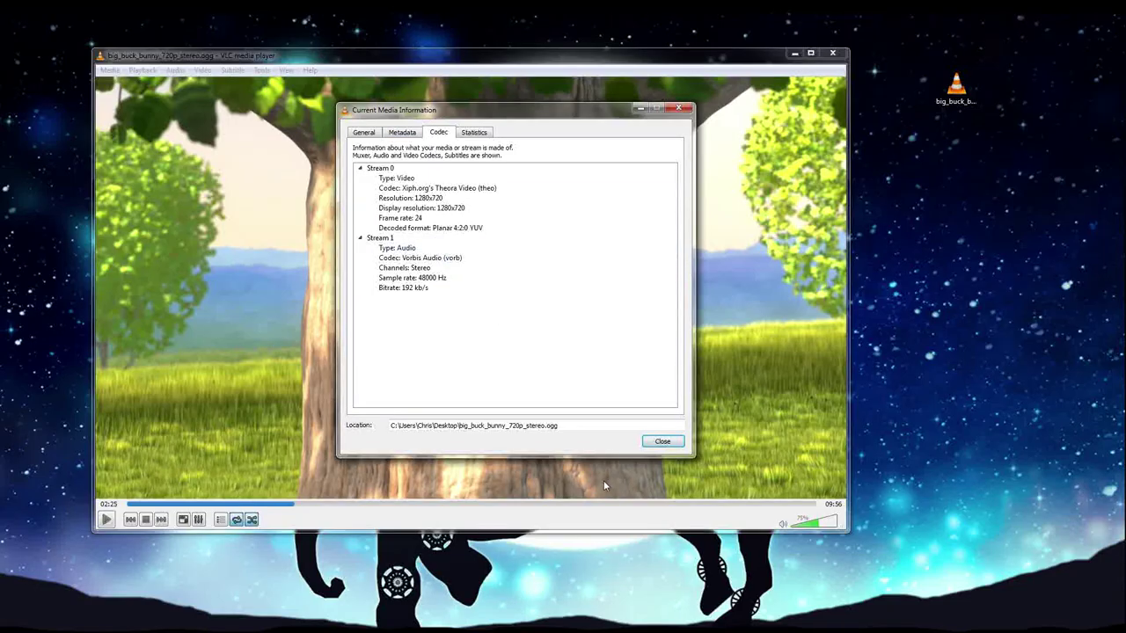
left_click(663, 440)
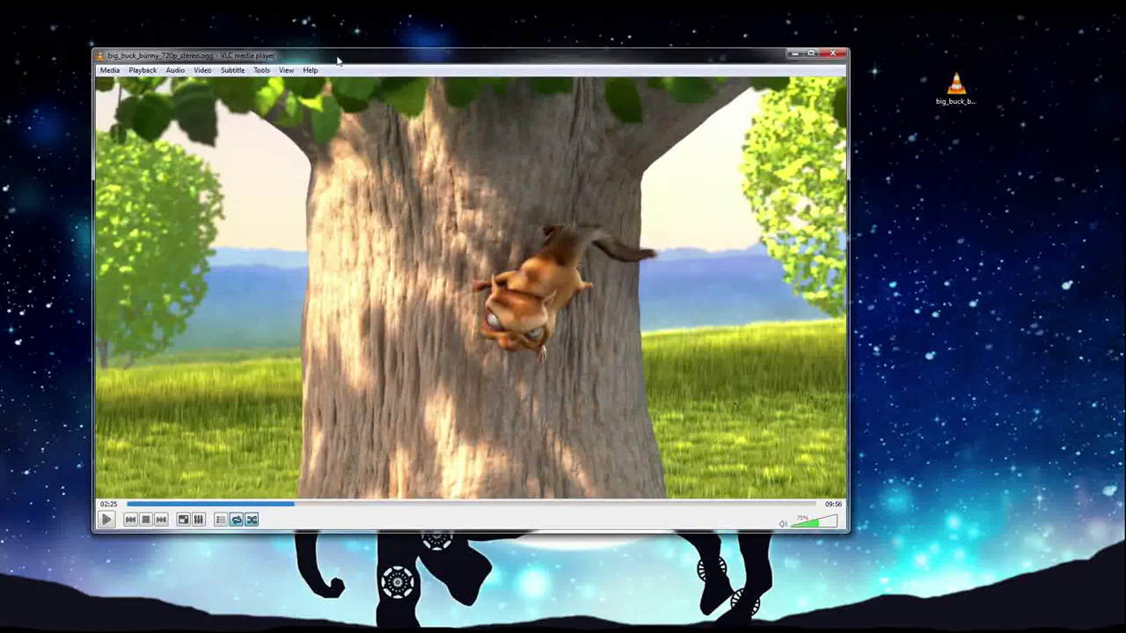
Step: Show the docked playlist and move the player window closer to the middle of the desktop
left_click(262, 70)
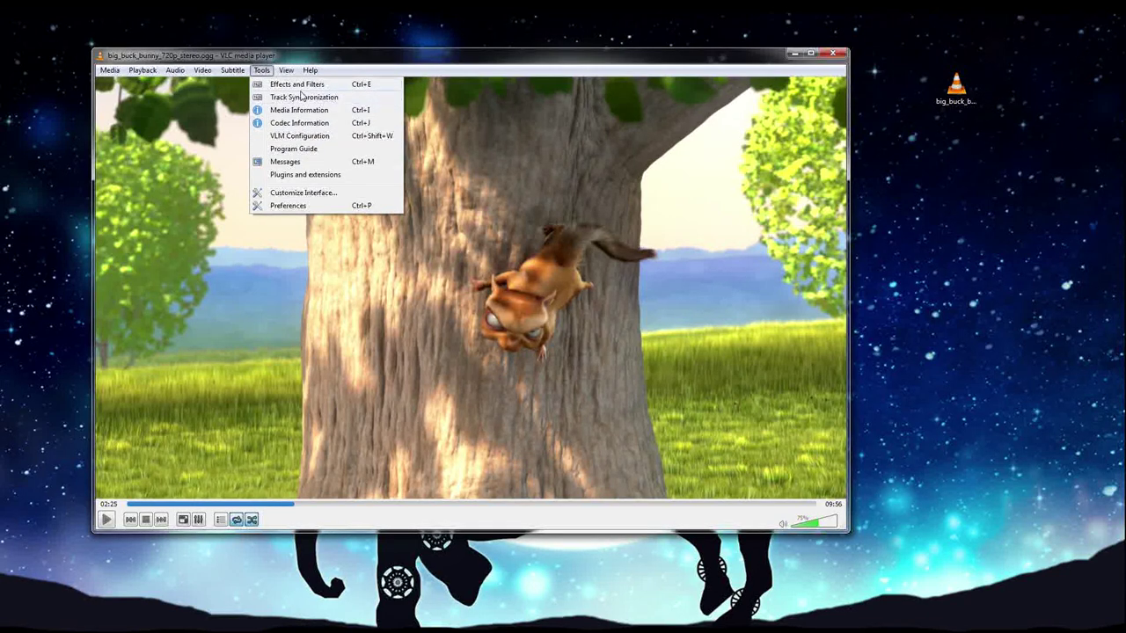
mouse_move(280, 70)
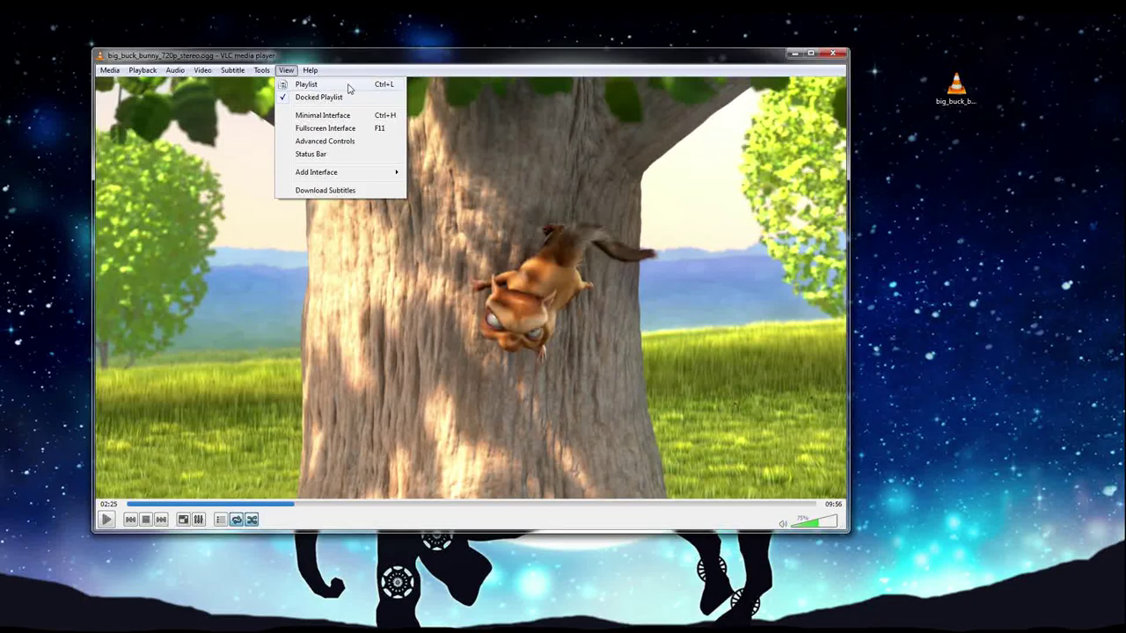
left_click(310, 84)
left_click_drag(290, 60, 480, 150)
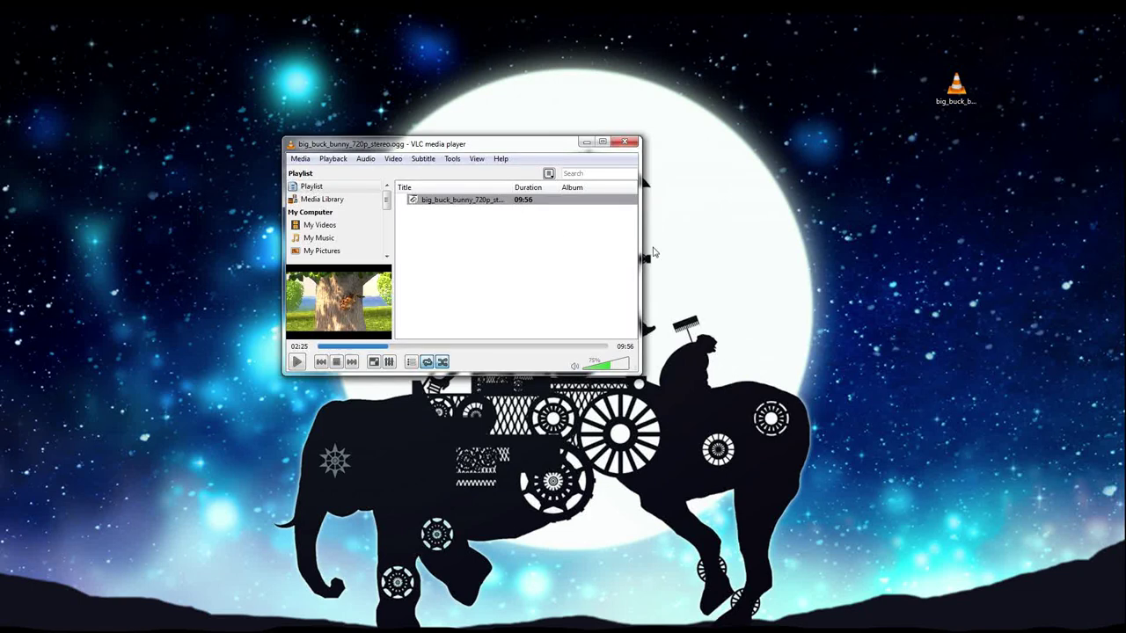
Step: Widen the player window and undock the playlist into its own separate window
left_click_drag(641, 260, 752, 262)
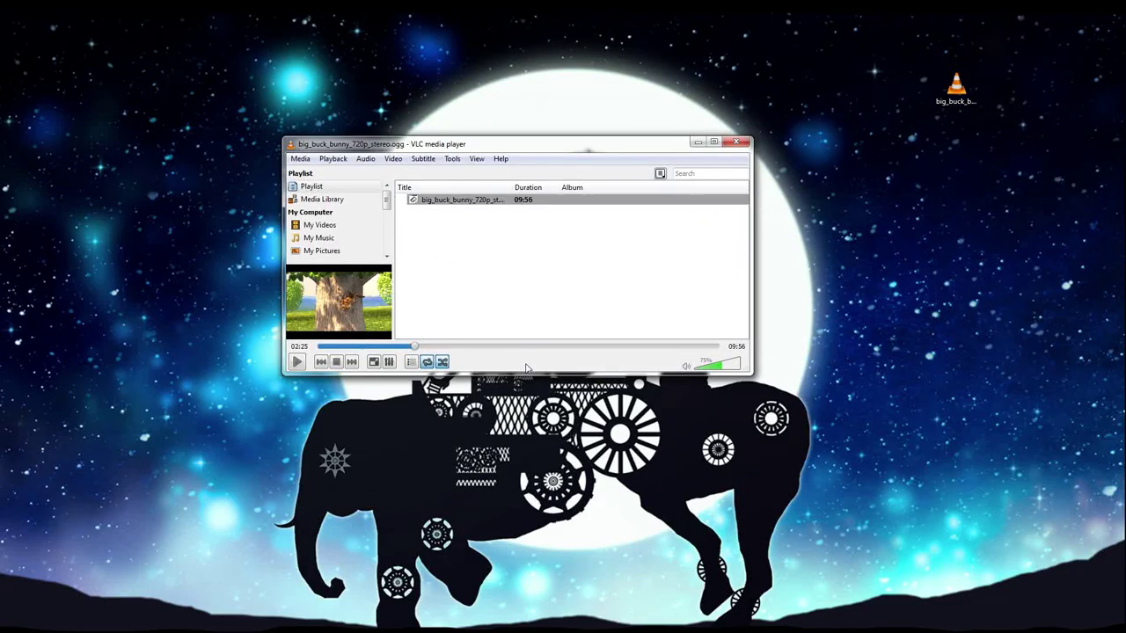
left_click(477, 159)
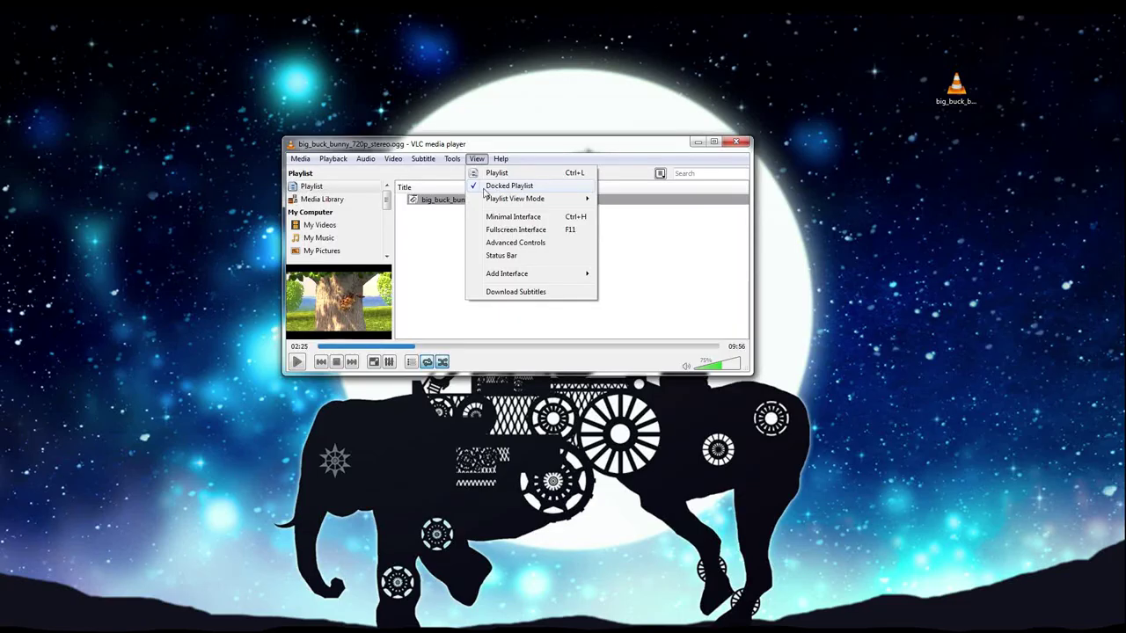
left_click(477, 189)
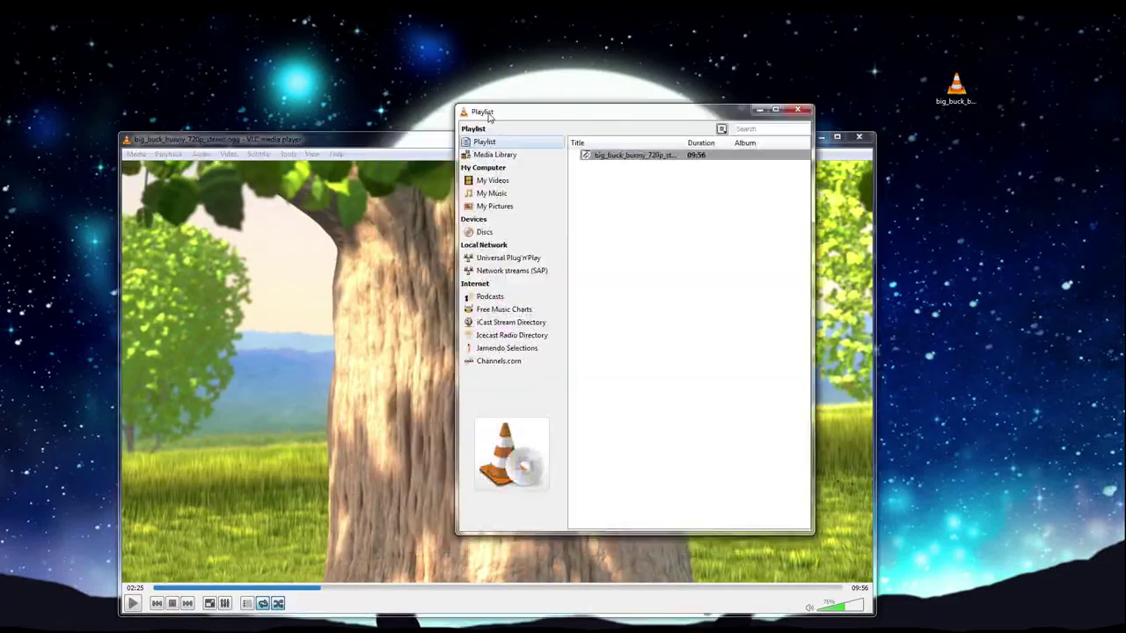
Step: Arrange the player and playlist windows beside each other with only a slight overlap
left_click_drag(579, 143, 527, 83)
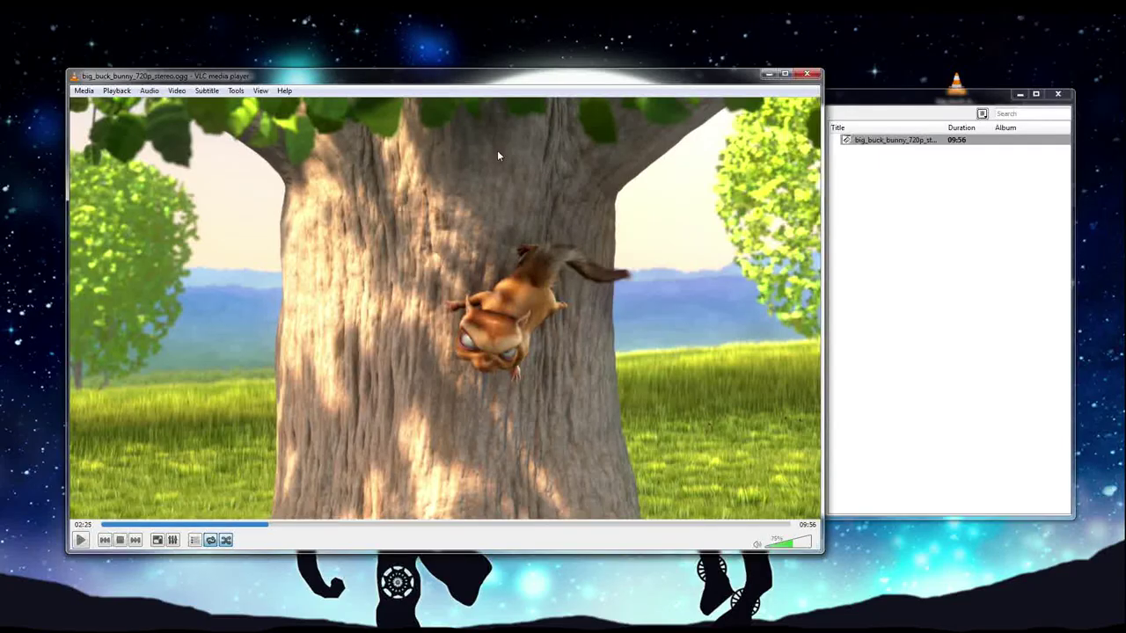
left_click(855, 98)
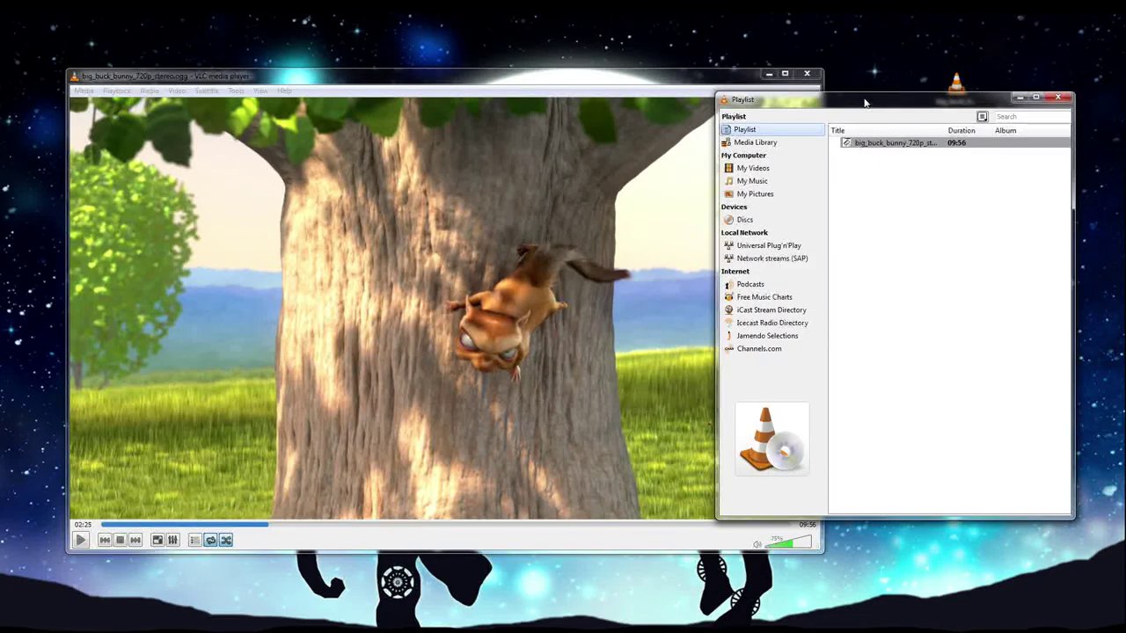
left_click_drag(866, 101, 888, 124)
Step: Bring the playlist window to the front, view the Media Library contents, and return to the Playlist entry
left_click(258, 91)
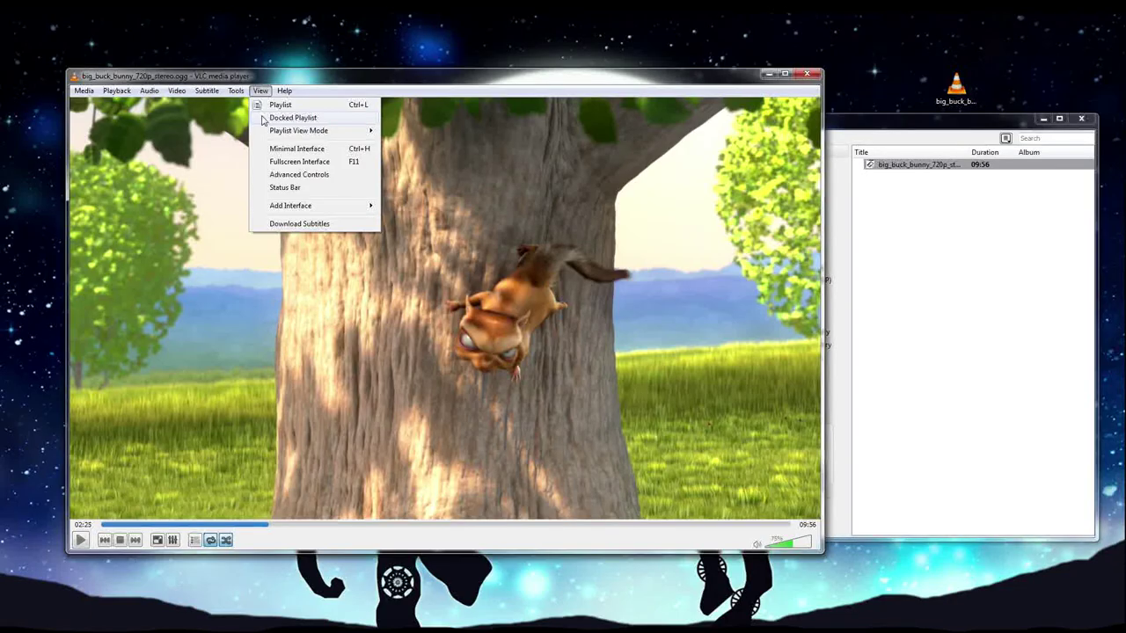
left_click(869, 161)
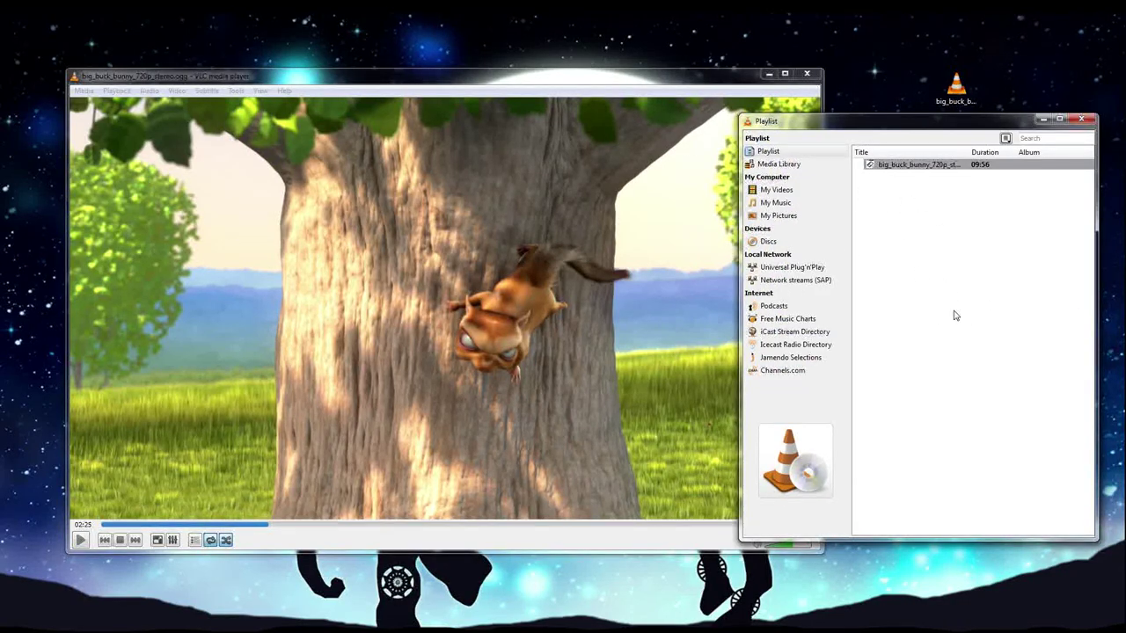
left_click(216, 91)
left_click(780, 165)
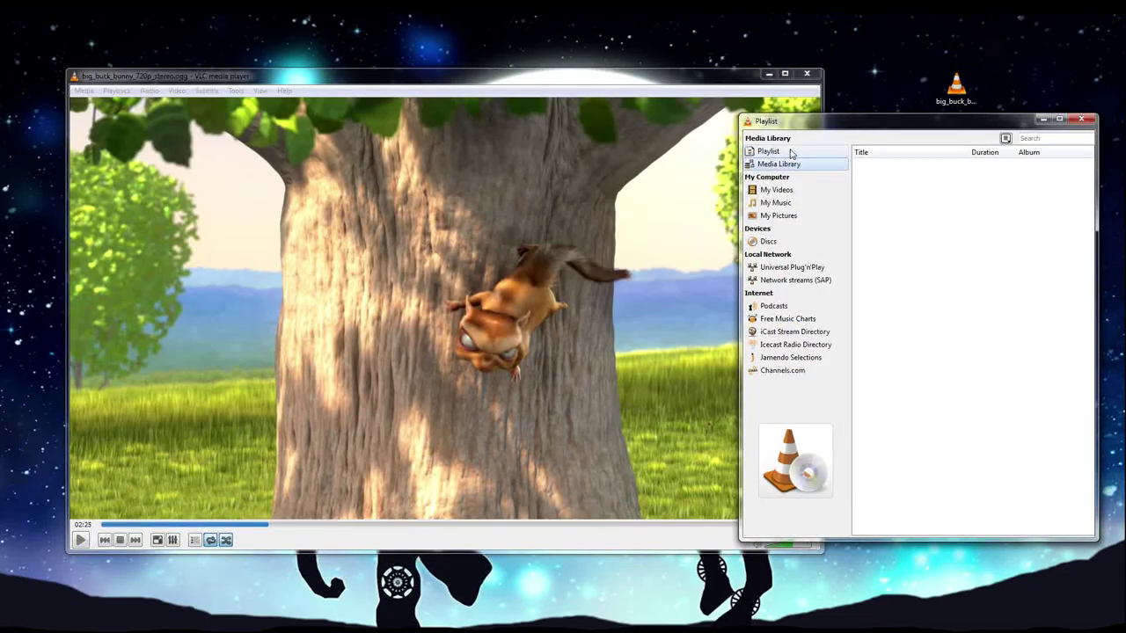
left_click(790, 152)
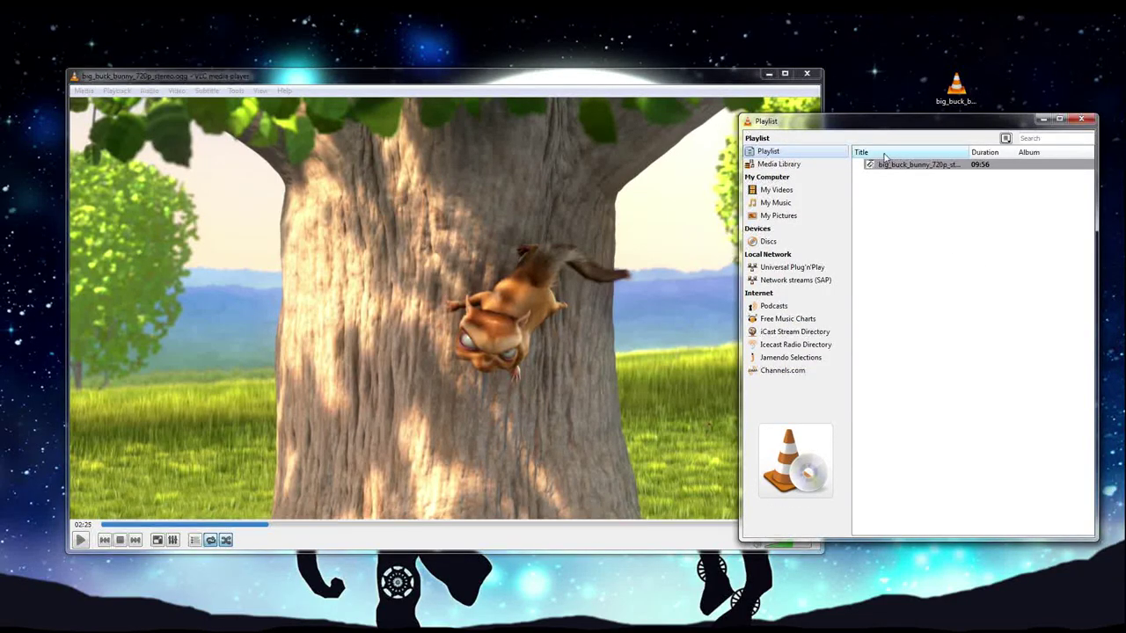
Step: Open the dialog for saving the playlist to an XSPF file, look it over, and close it without saving
left_click(83, 90)
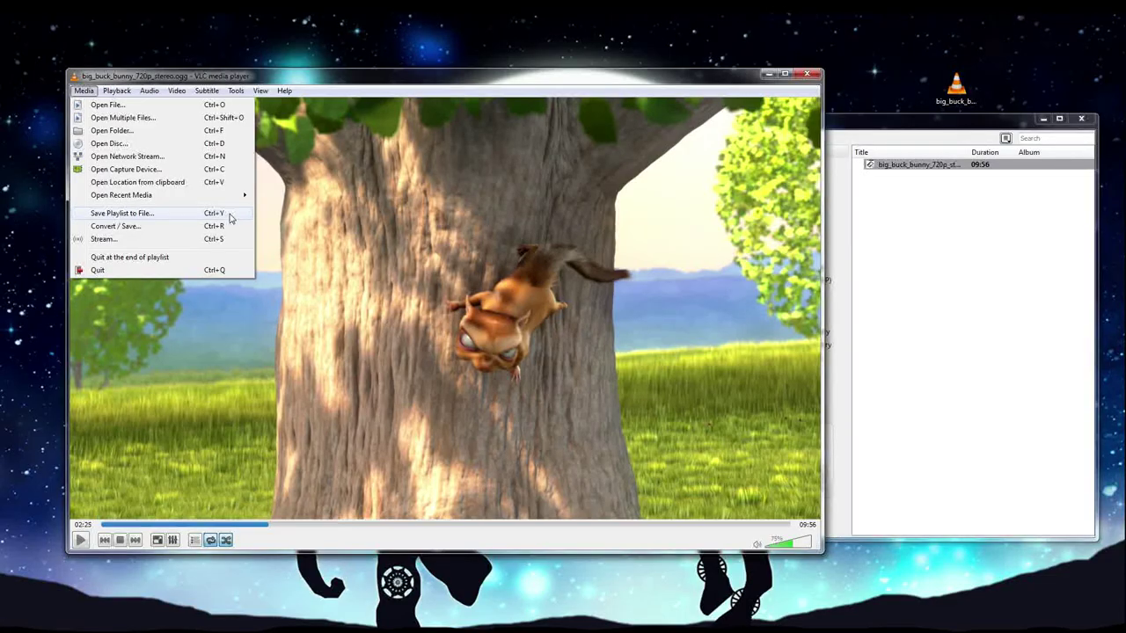
left_click(231, 218)
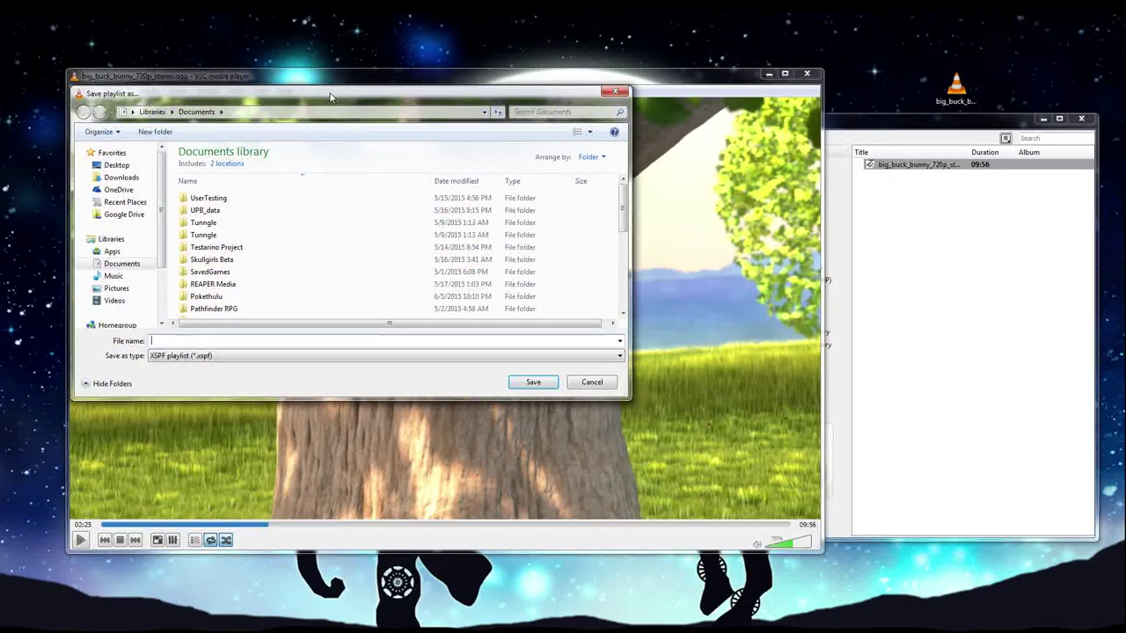
left_click_drag(330, 97, 549, 154)
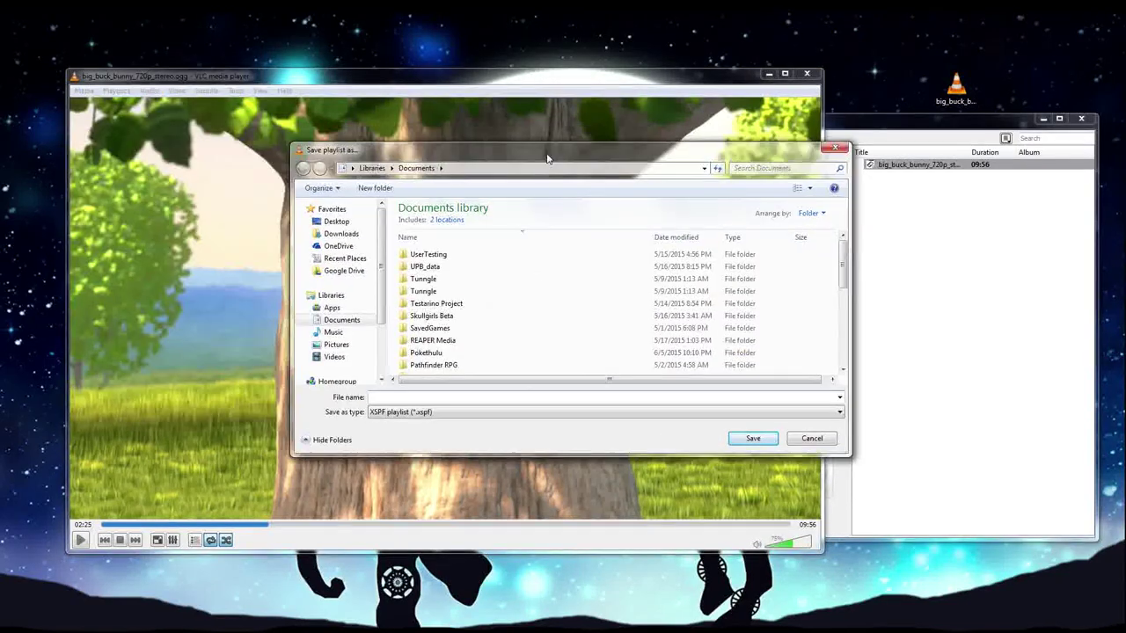
left_click(833, 152)
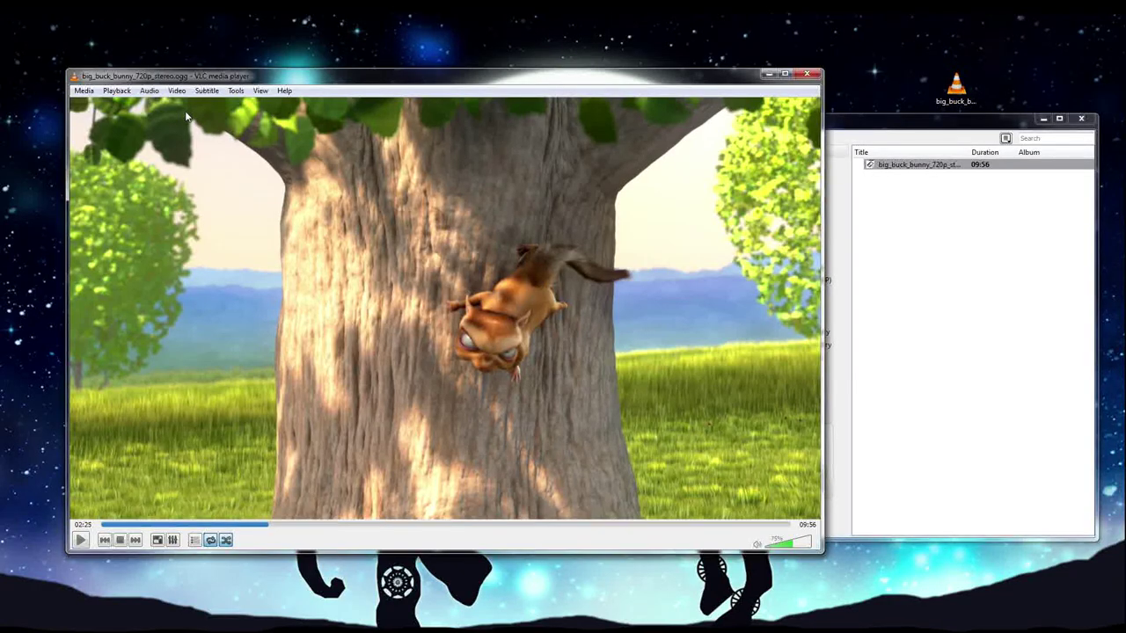
Step: Open the dialog for choosing a media file and dismiss it without opening anything
left_click(84, 91)
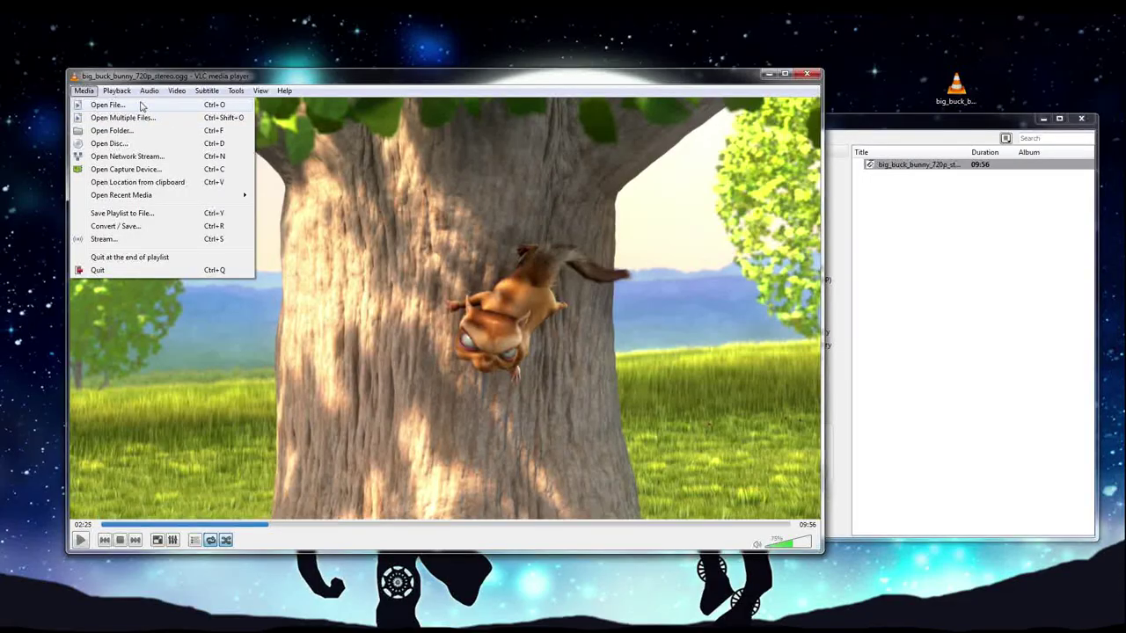
left_click(141, 106)
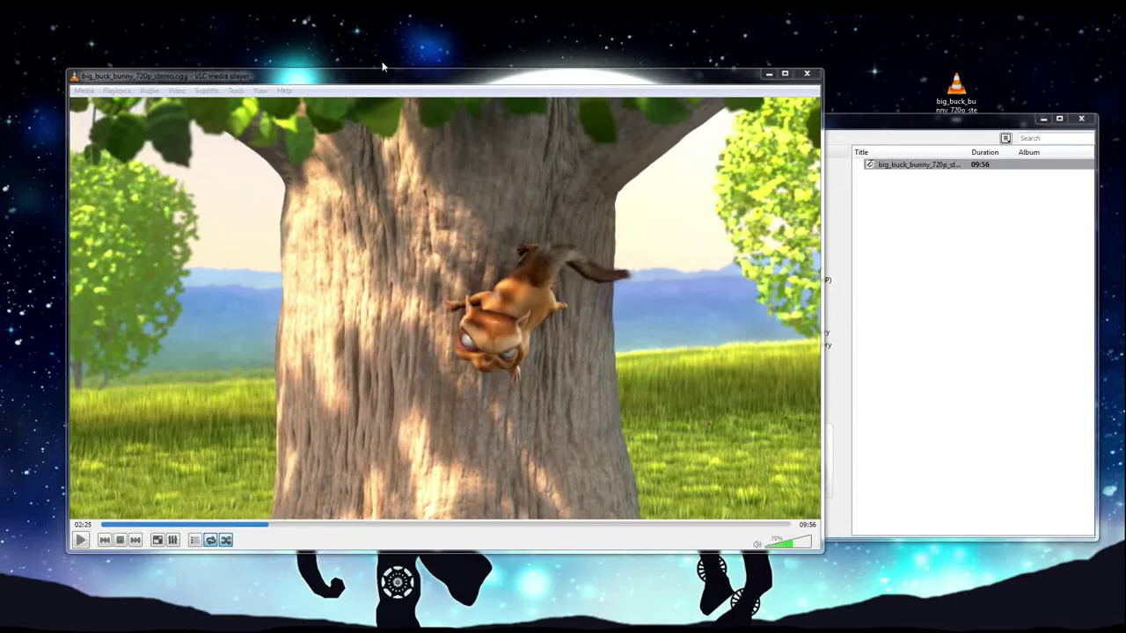
left_click(334, 97)
Step: Switch to the web browser, move its window beside the player, and examine the Combined Community Codec Pack page at cccp-project.net
key("alt+Tab")
left_click_drag(383, 36, 794, 38)
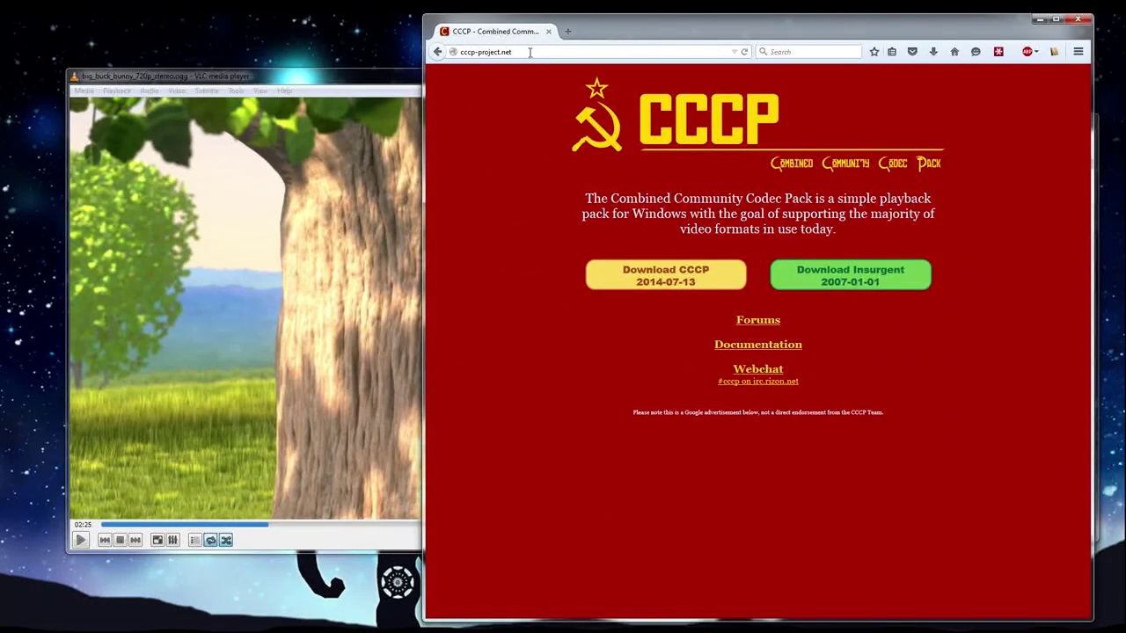
left_click(488, 52)
left_click(903, 187)
left_click(343, 131)
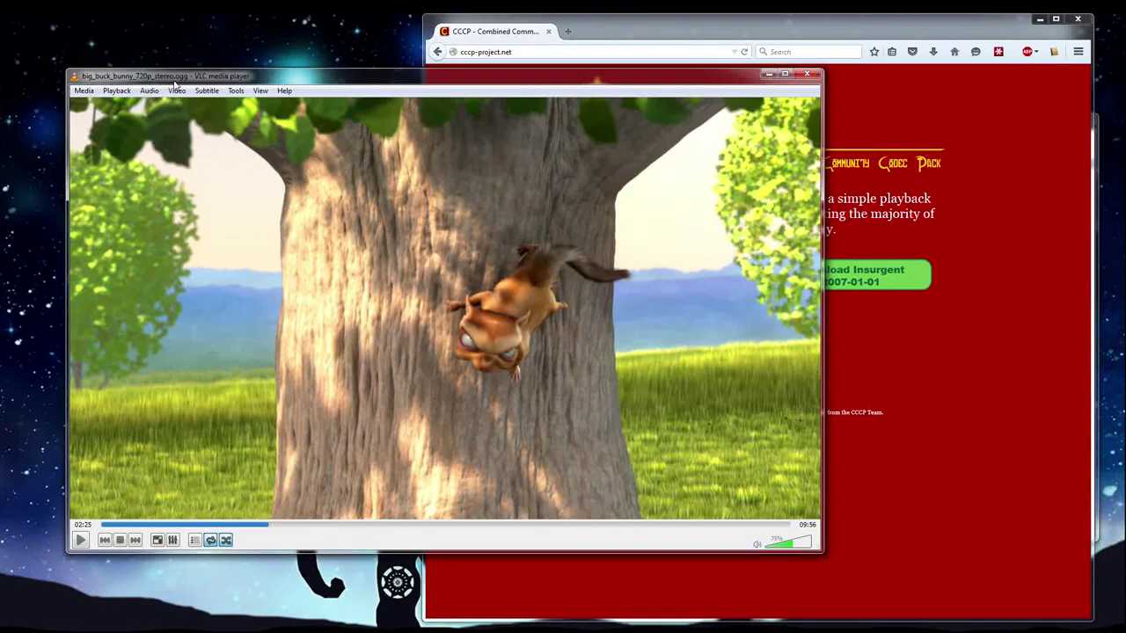
left_click(1023, 267)
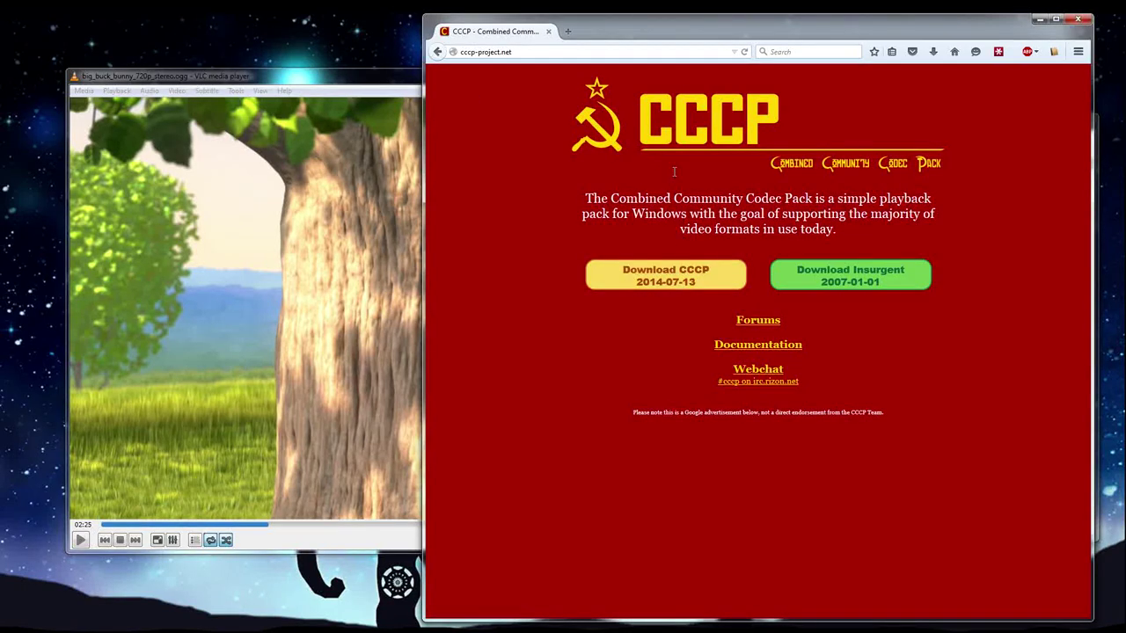
Step: Return to VLC media player and locate the Check for Updates command among the help options
left_click(350, 82)
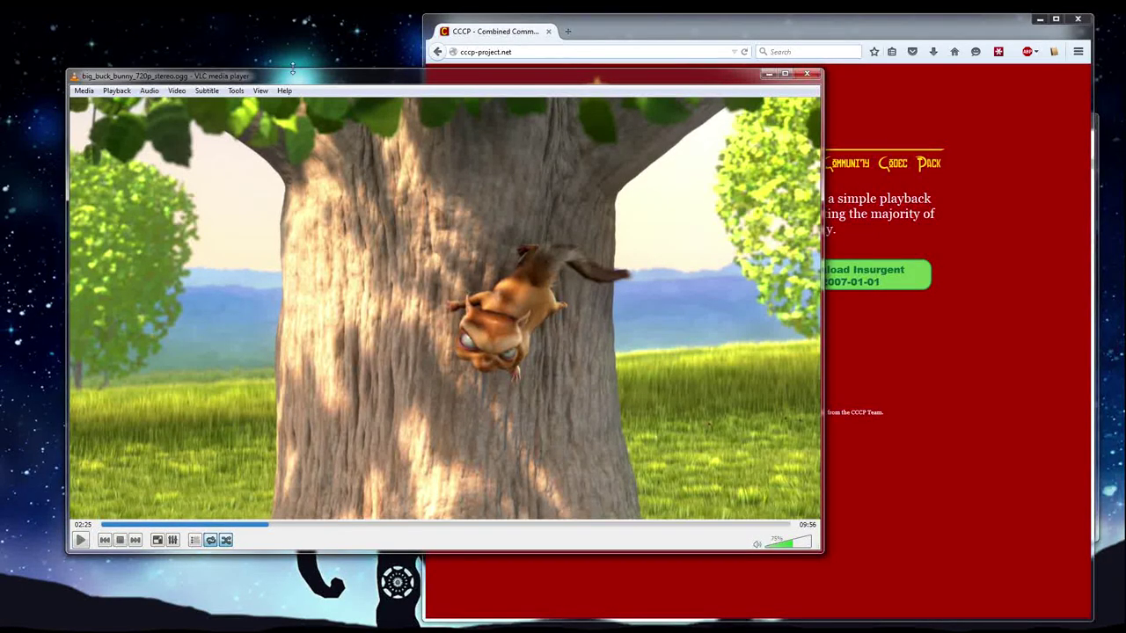
left_click(269, 93)
mouse_move(285, 95)
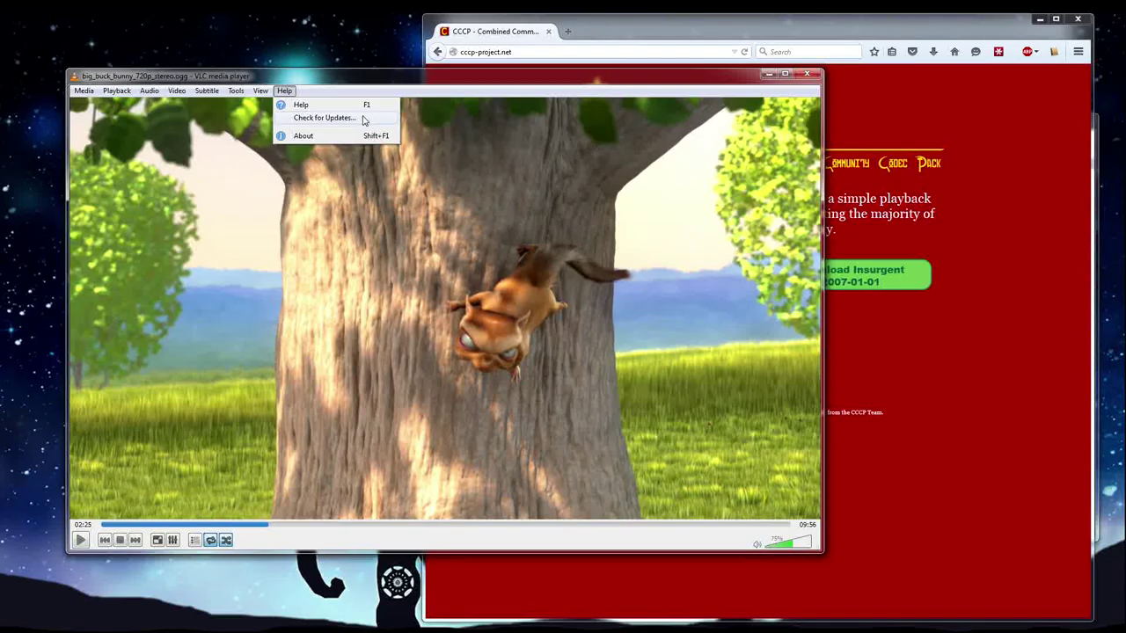
left_click(285, 90)
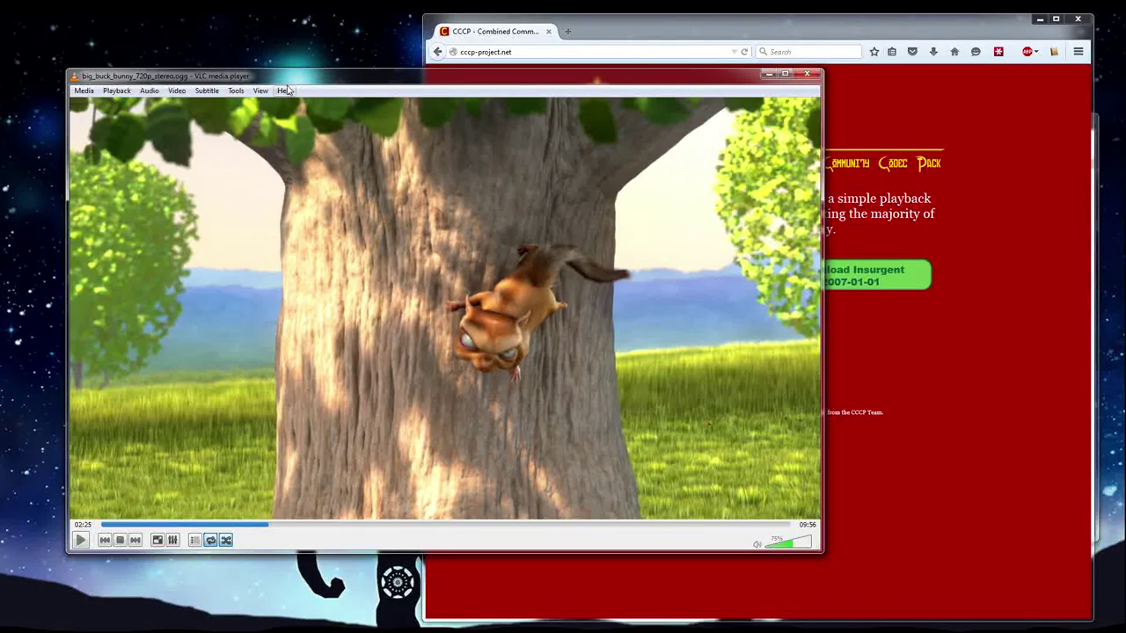
left_click(284, 90)
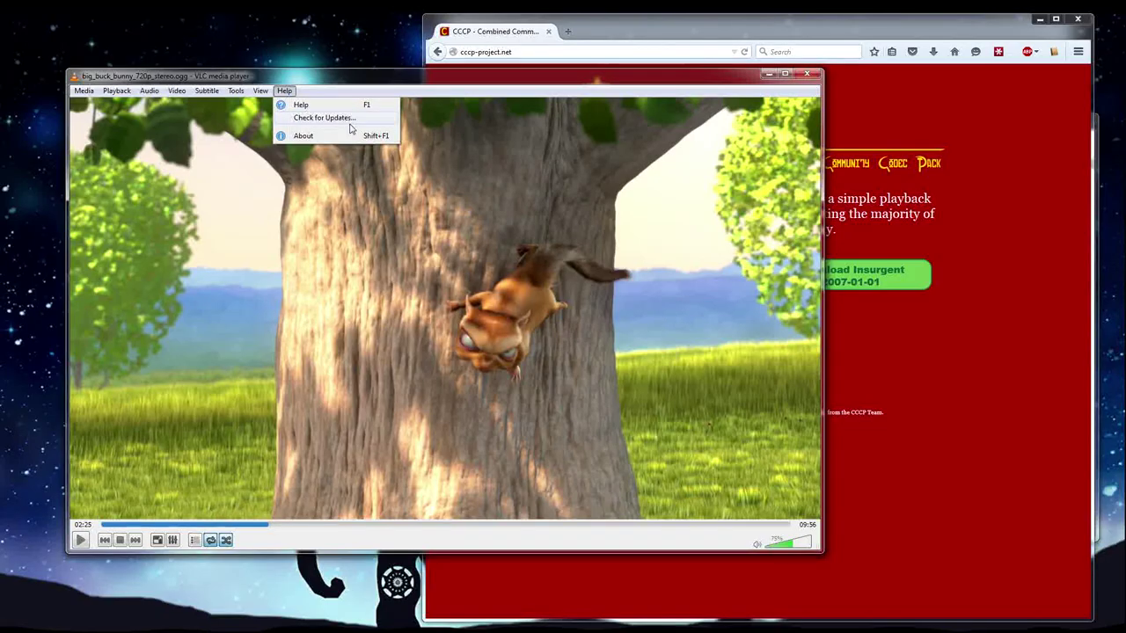
left_click(287, 87)
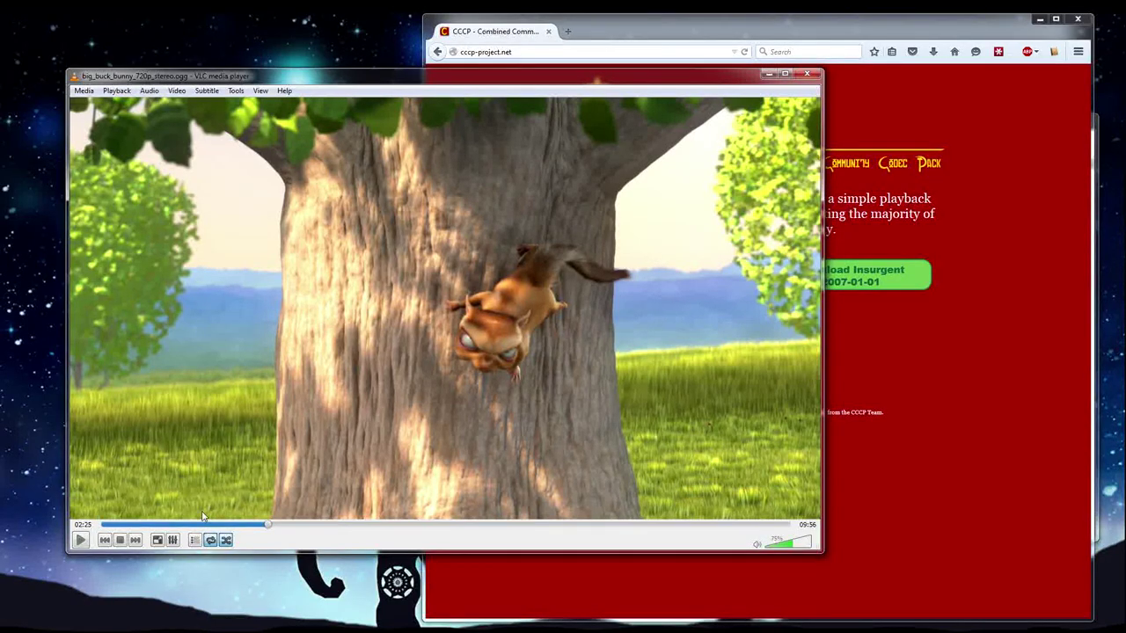
Step: Bring up the separate playlist window, shift it further over the player, and hide it again
left_click(196, 540)
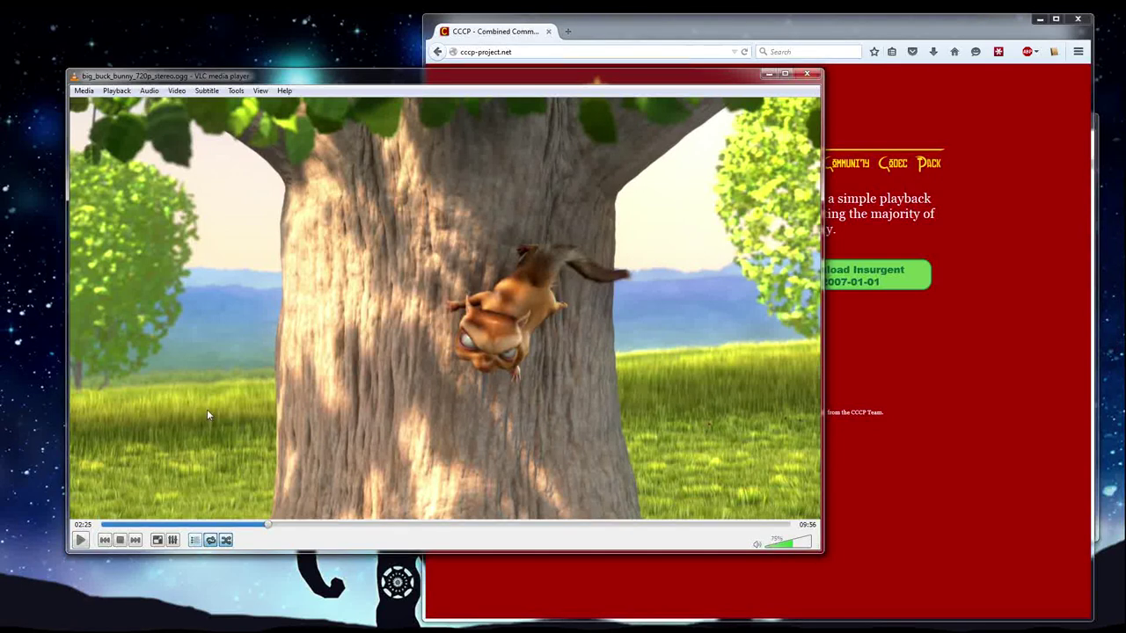
left_click(195, 543)
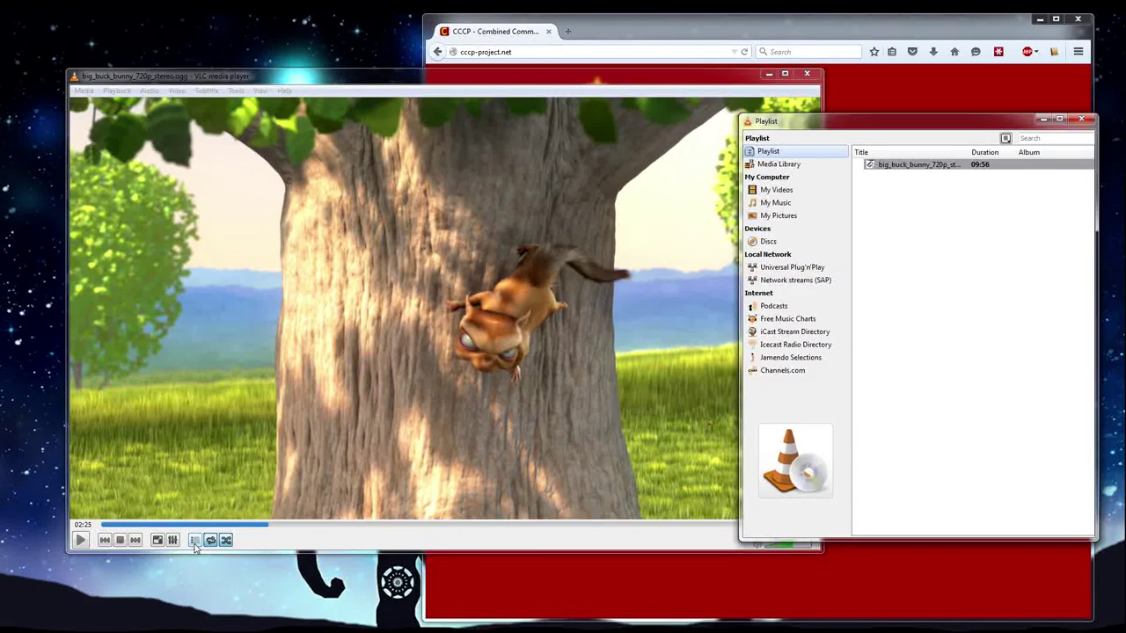
left_click_drag(976, 123, 905, 120)
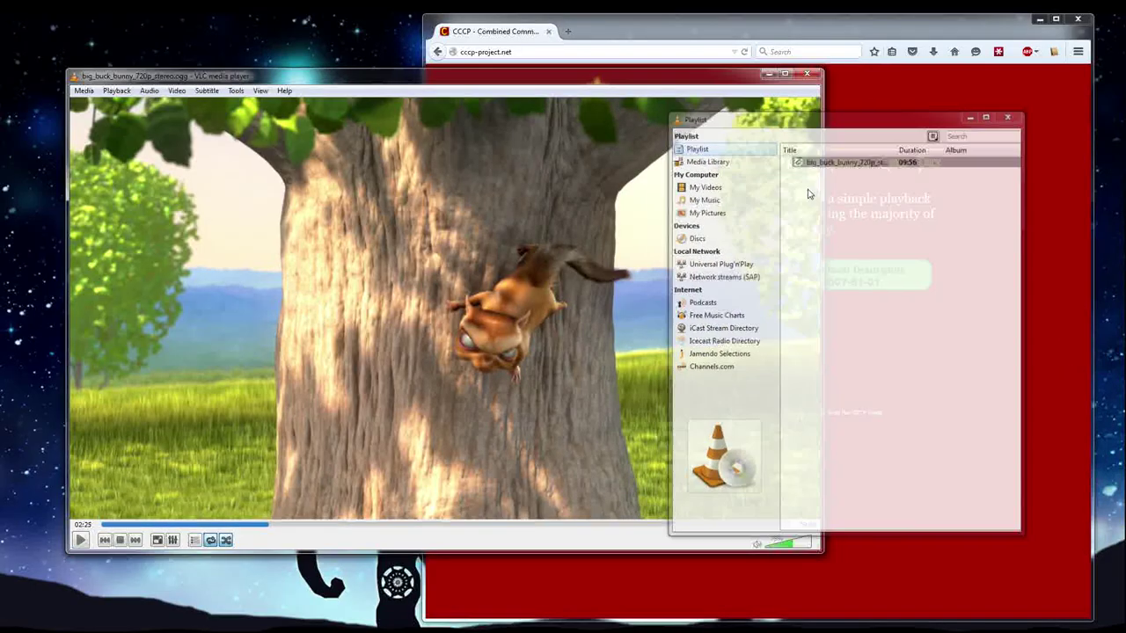
Step: Examine the loop and random playback controls, and reposition the player window slightly on the desktop
left_click(211, 541)
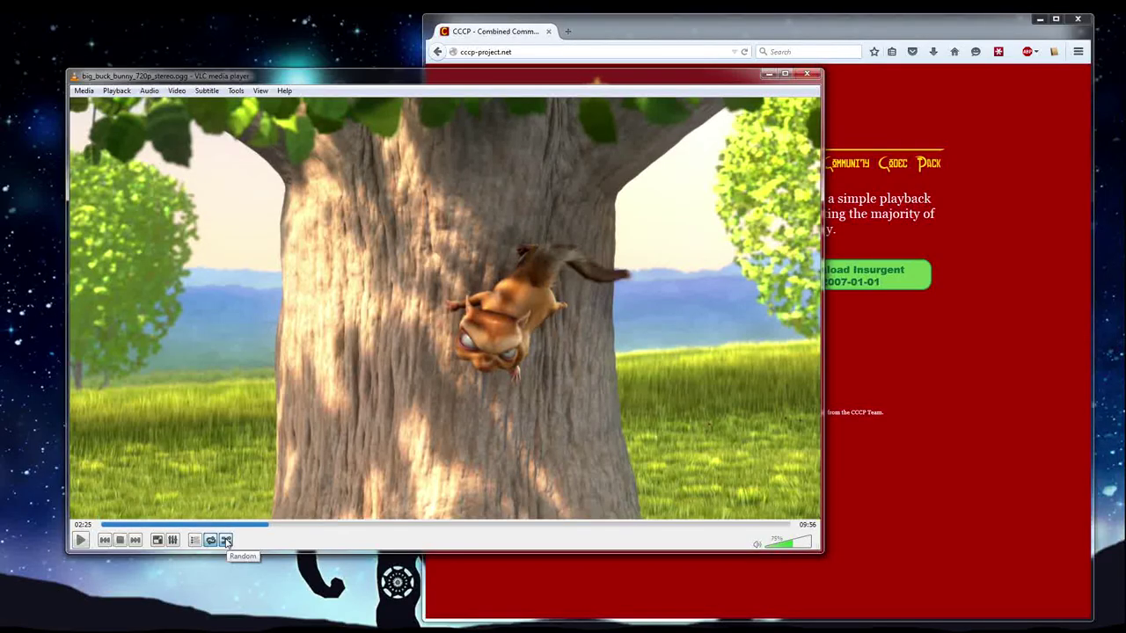
left_click(226, 541)
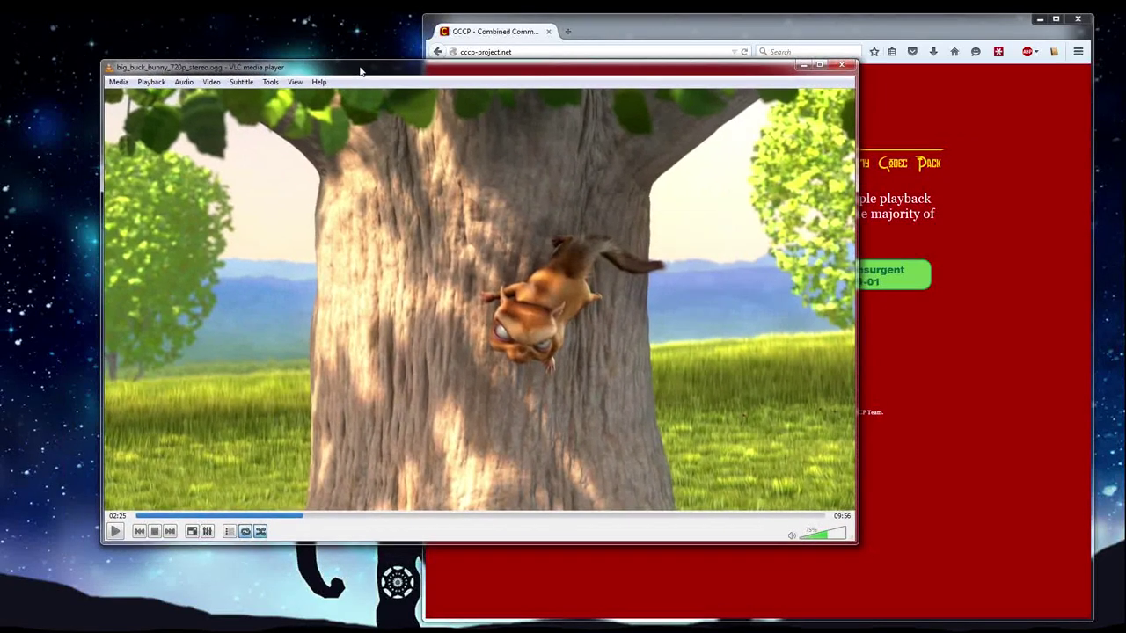
left_click_drag(358, 71, 350, 71)
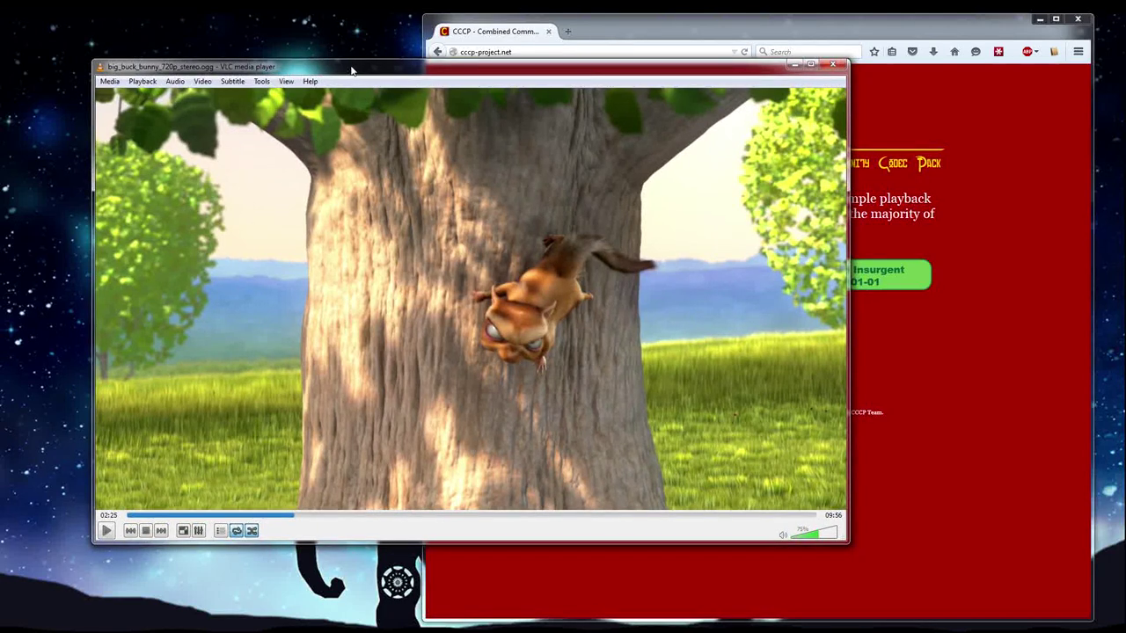